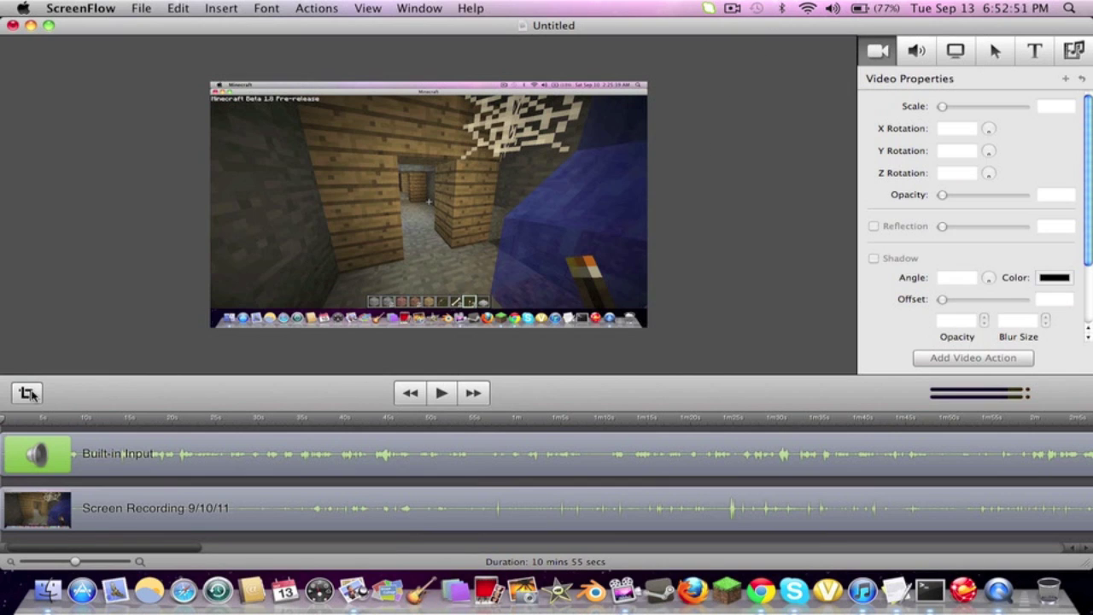
# Crop the canvas to 1280×690, trimming the dock off the bottom and the title bar off the top.
pyautogui.click(27, 393)
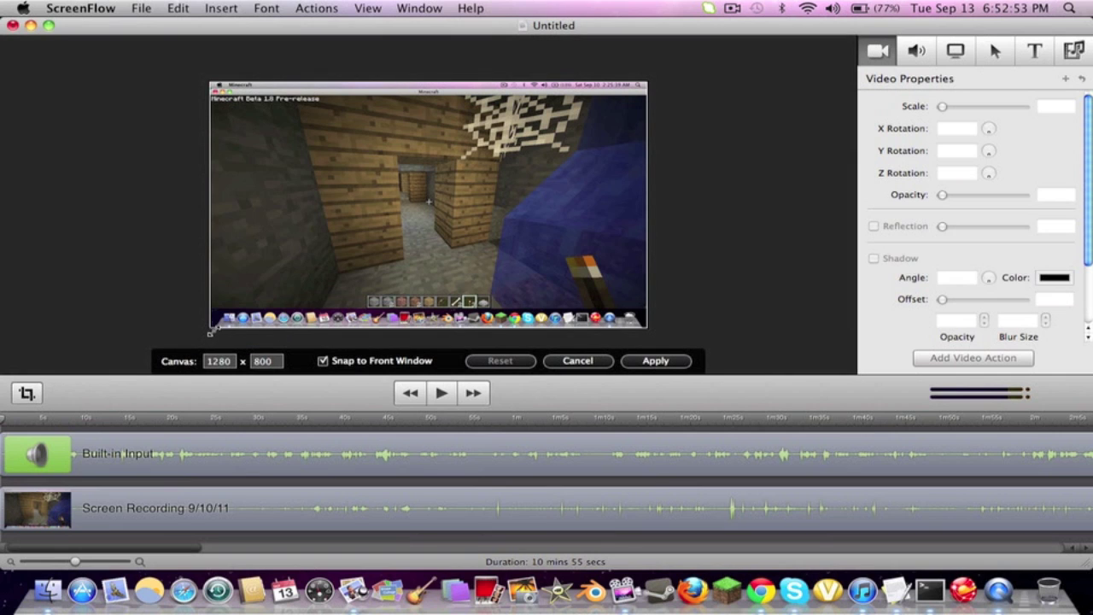
pyautogui.moveTo(213, 328); pyautogui.dragTo(184, 309)
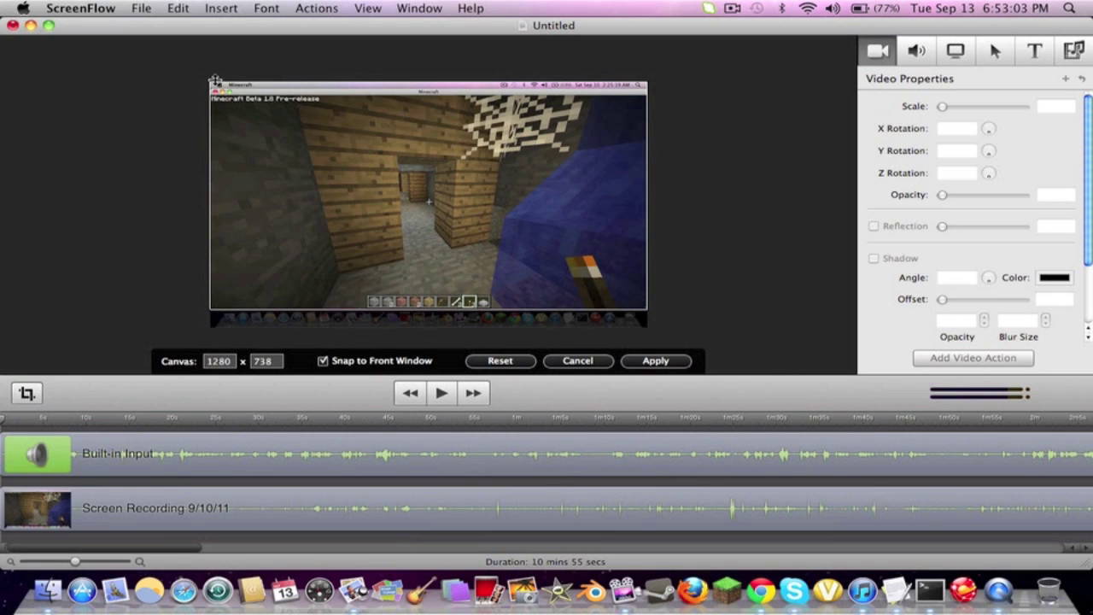
pyautogui.moveTo(208, 81); pyautogui.dragTo(207, 91)
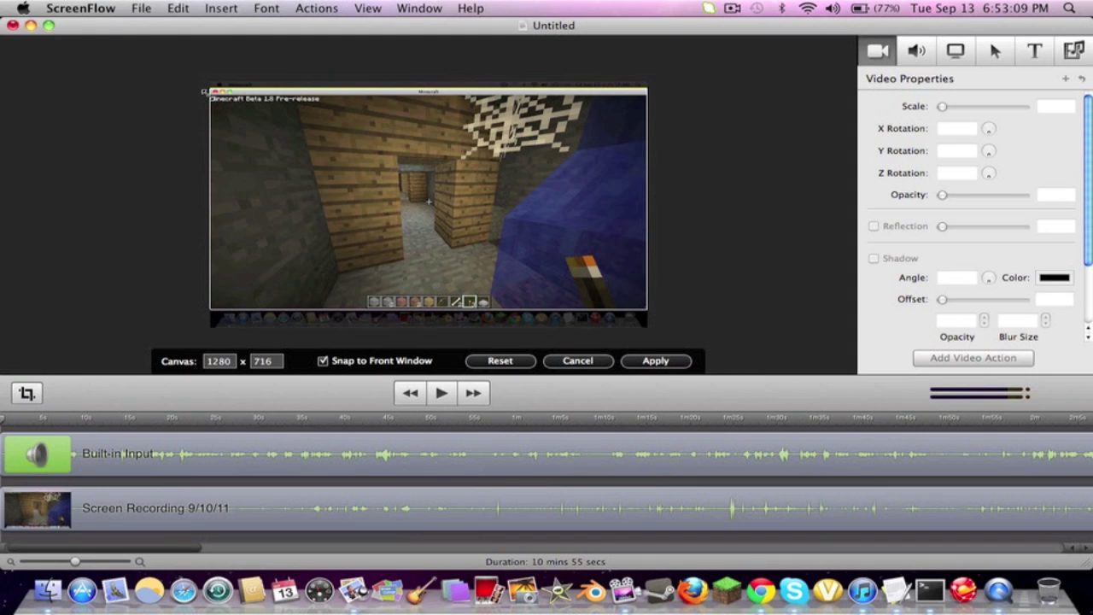
pyautogui.moveTo(427, 88); pyautogui.dragTo(427, 97)
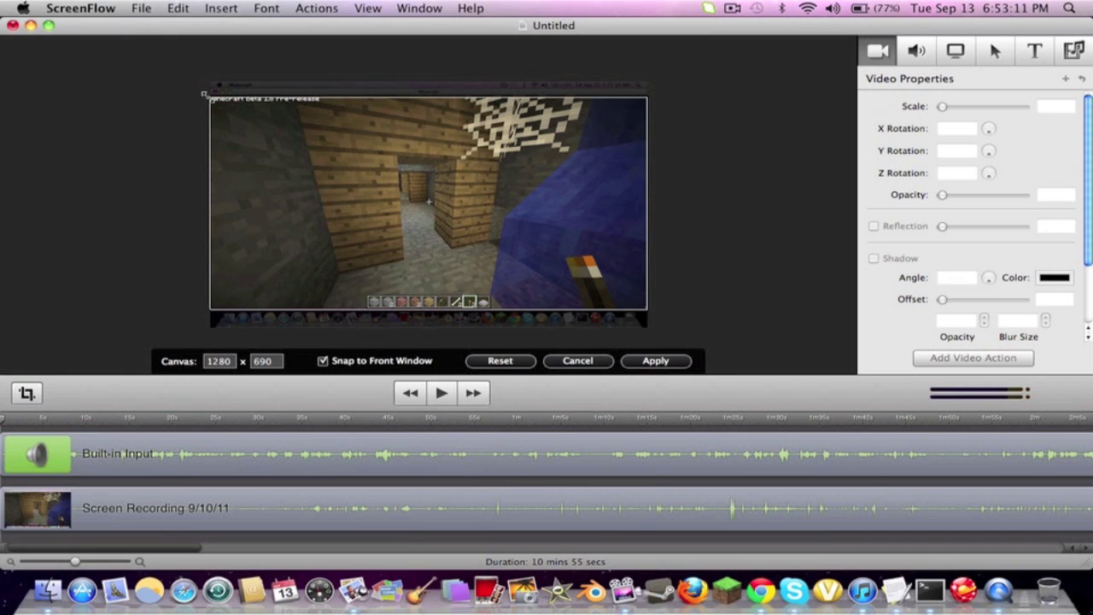
pyautogui.press('super+z')
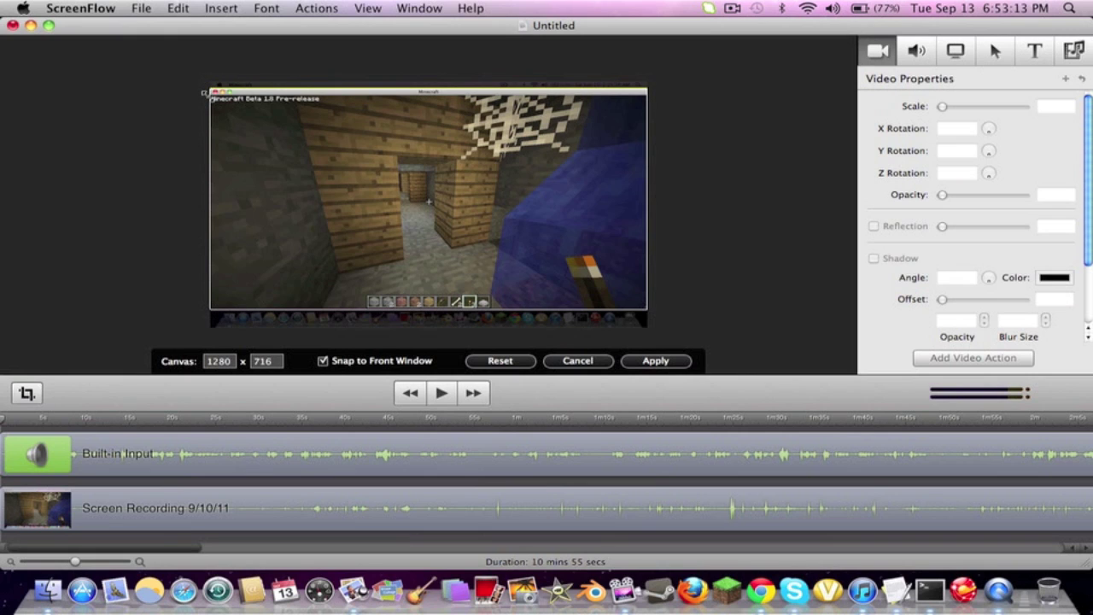
pyautogui.moveTo(205, 91); pyautogui.dragTo(208, 100)
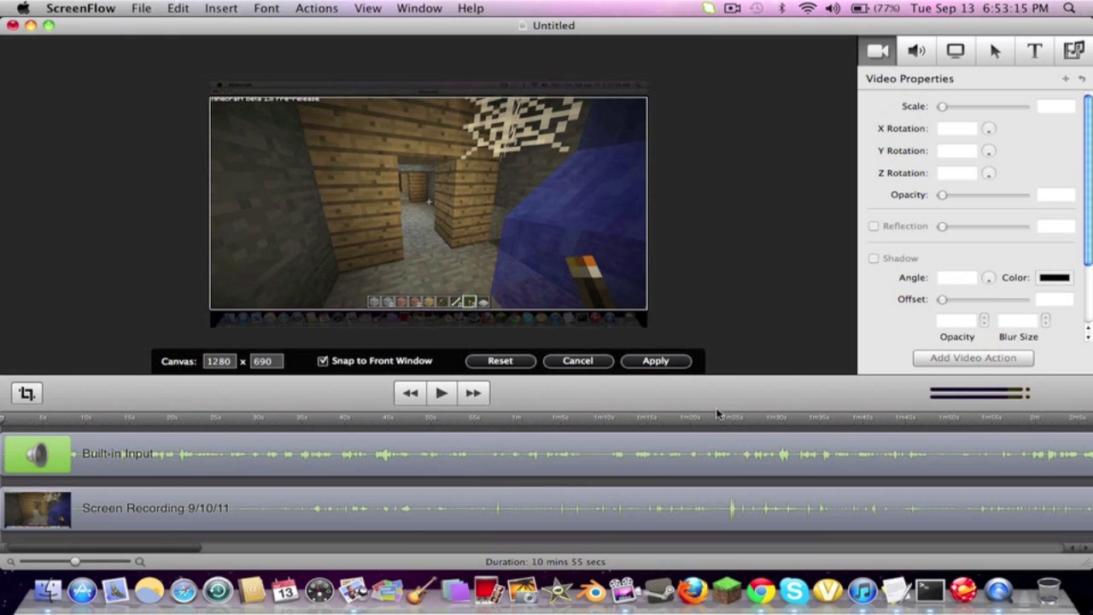
pyautogui.click(649, 362)
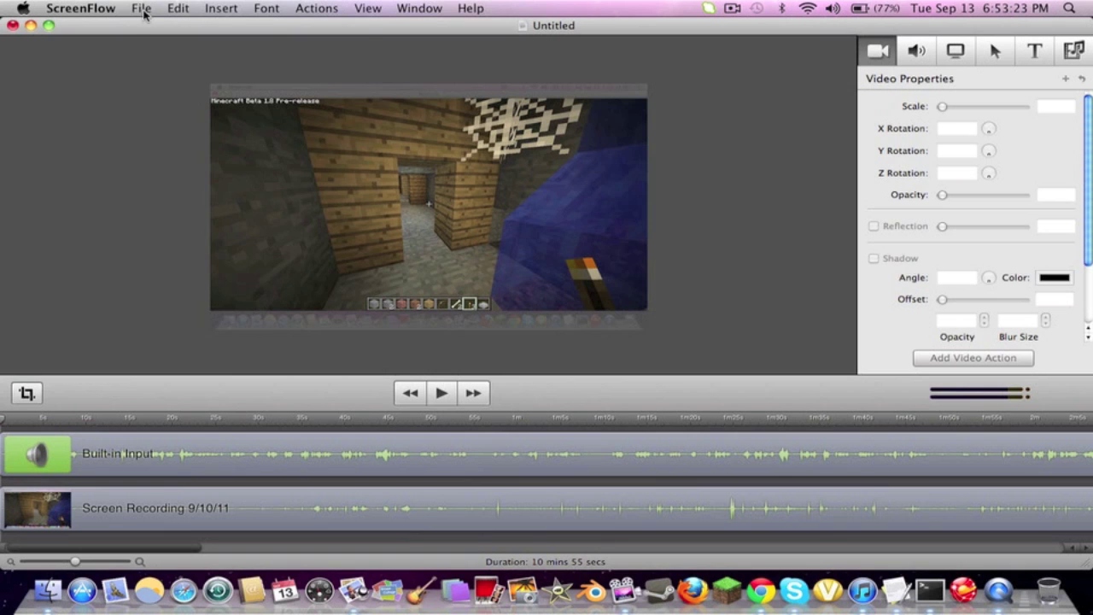
pyautogui.click(142, 8)
# Inspect the timeline tracks, including the Built-in Input audio track, then clear the selection.
pyautogui.moveTo(177, 8)
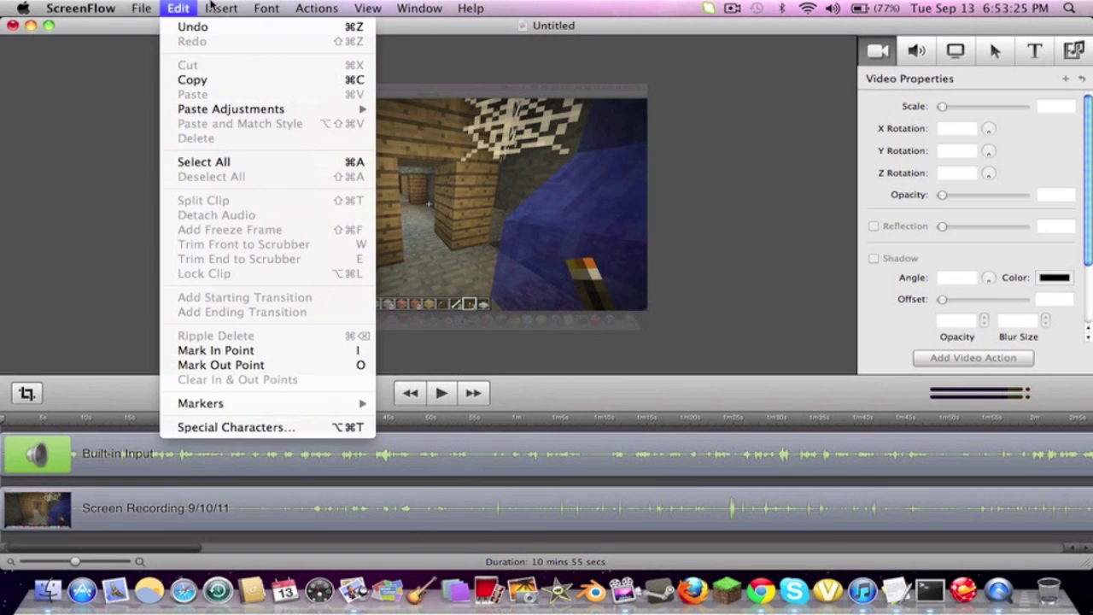
pyautogui.click(92, 240)
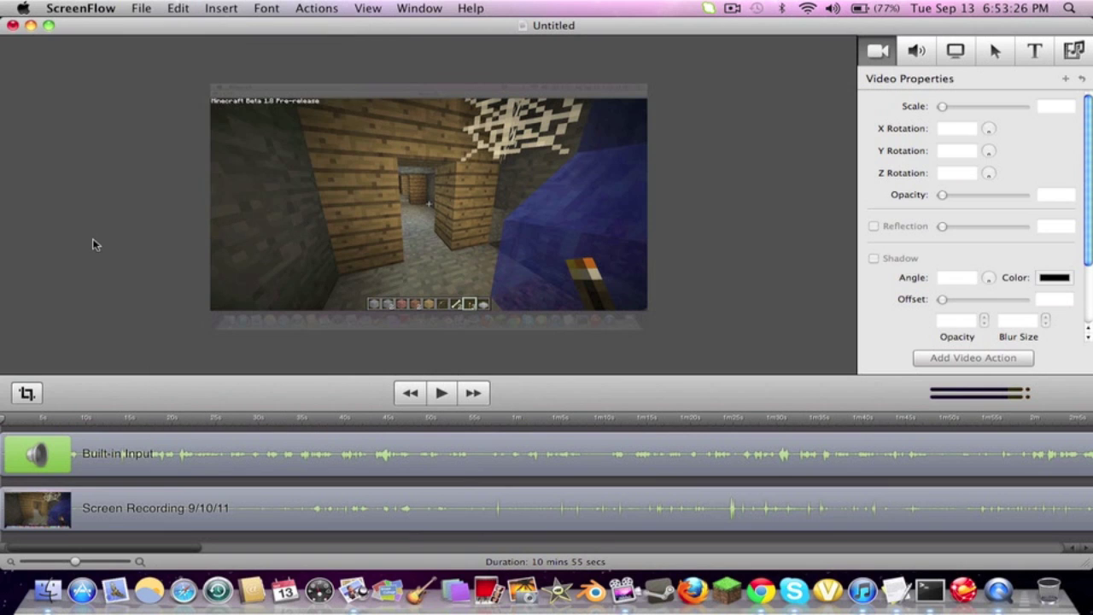
pyautogui.click(600, 462)
pyautogui.click(710, 511)
pyautogui.click(705, 462)
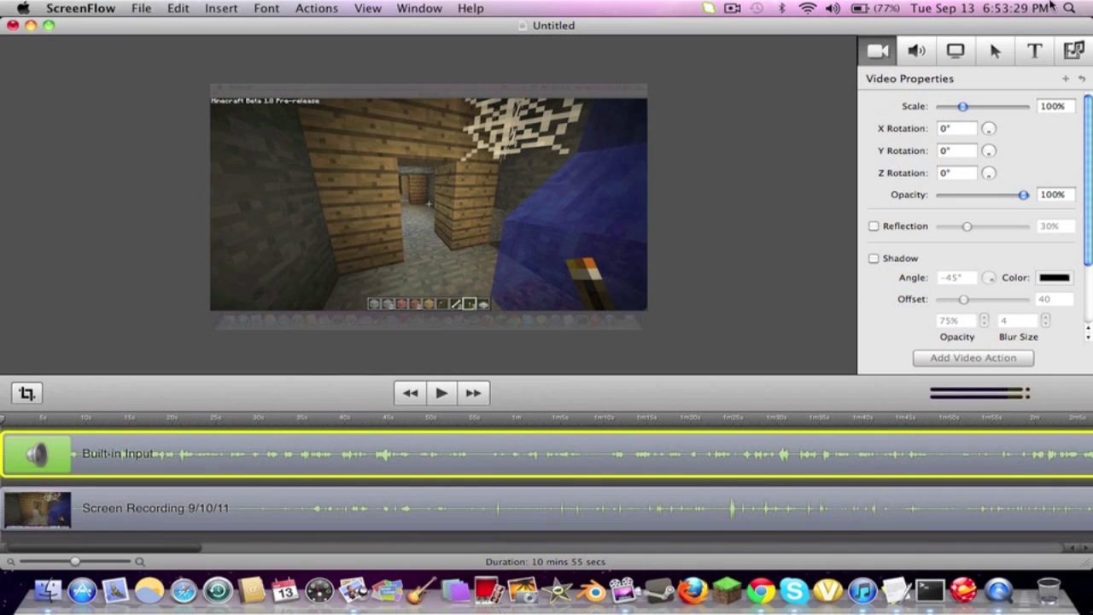
pyautogui.click(147, 53)
# Start an export named '1.8 pre-release' to the Desktop, scaled by 50%.
pyautogui.click(141, 7)
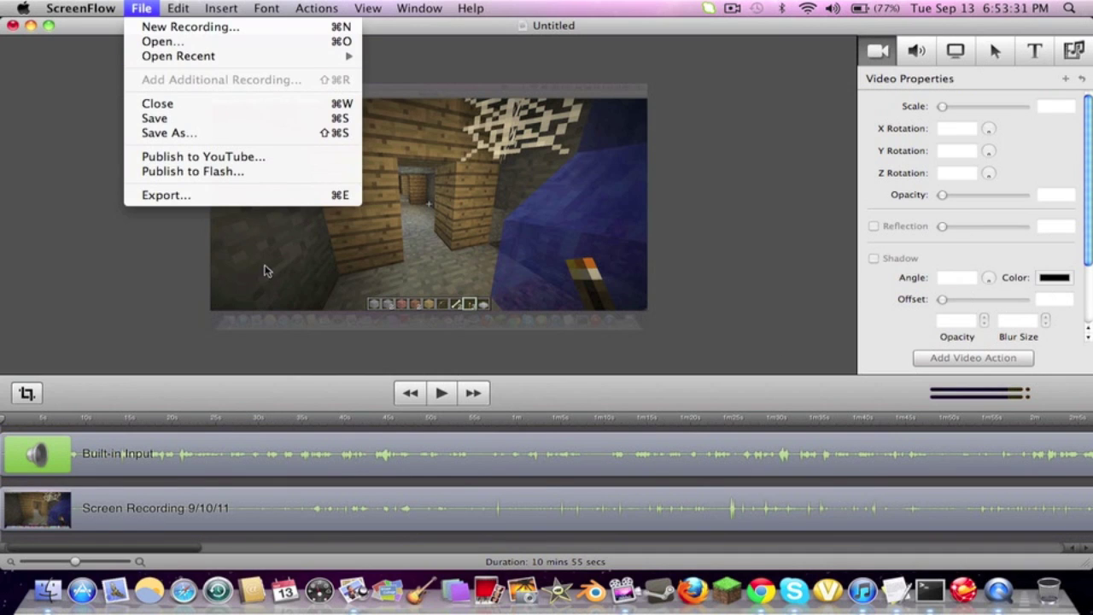
pyautogui.click(226, 196)
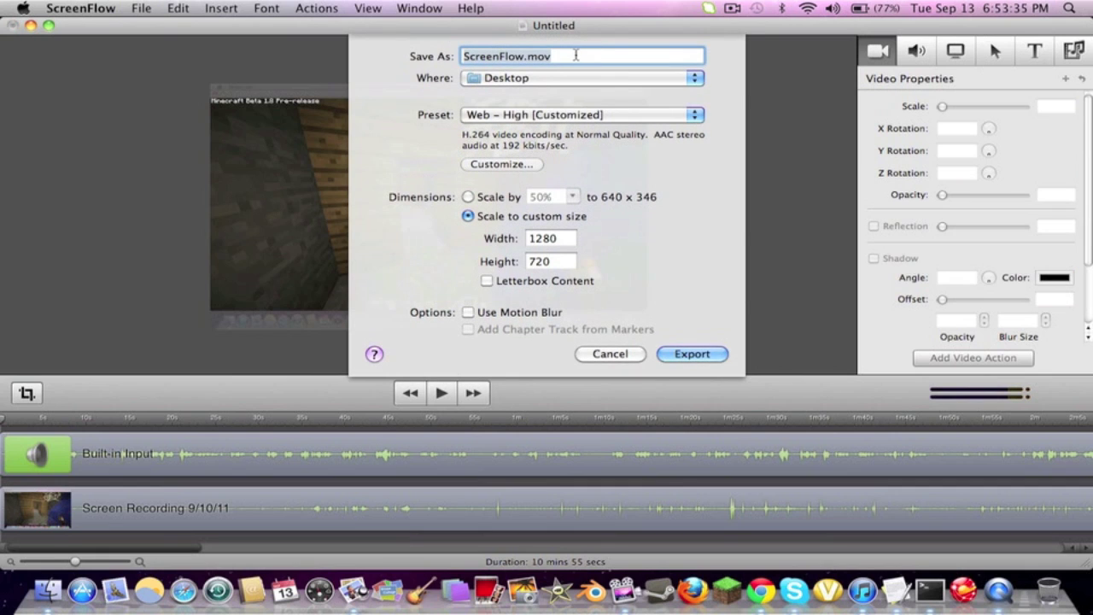
pyautogui.write('`.8')
pyautogui.press('BackSpace')
pyautogui.press('BackSpace')
pyautogui.press('BackSpace')
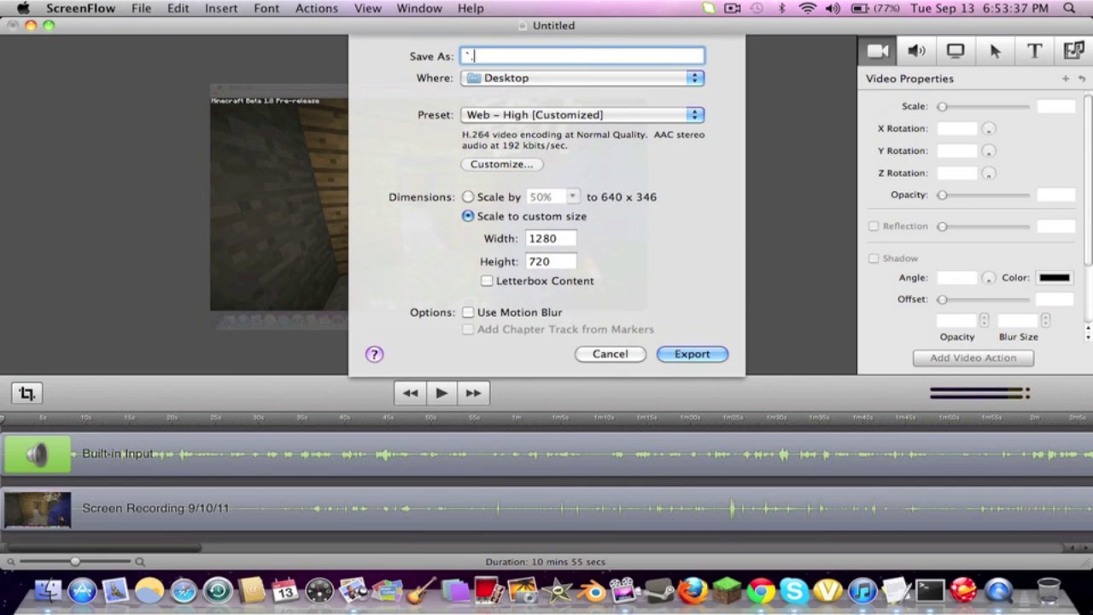
pyautogui.write('1.8 pre-release')
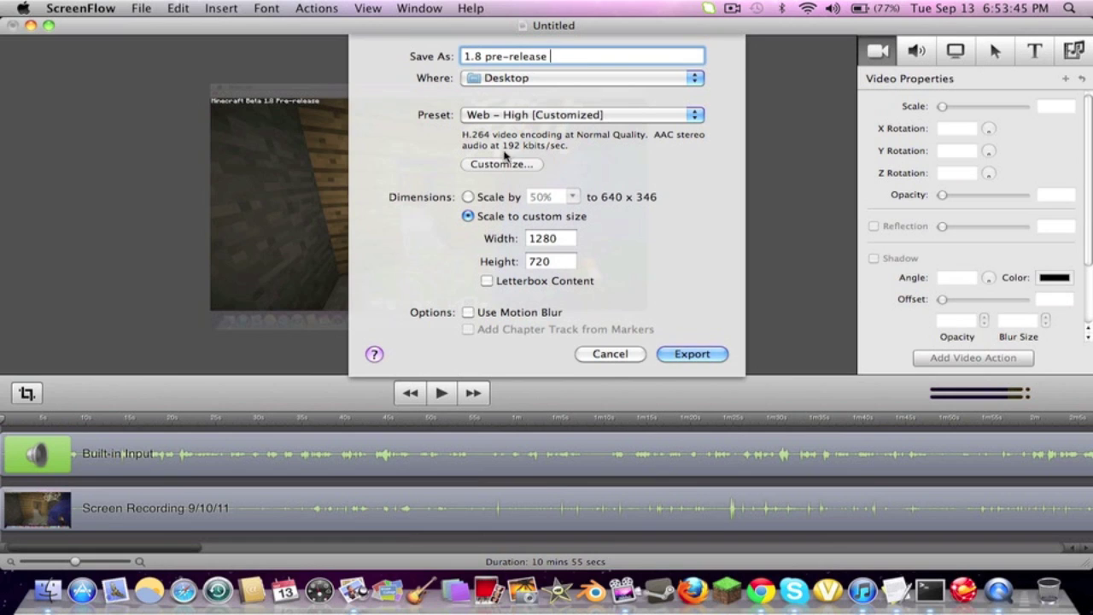
pyautogui.click(488, 197)
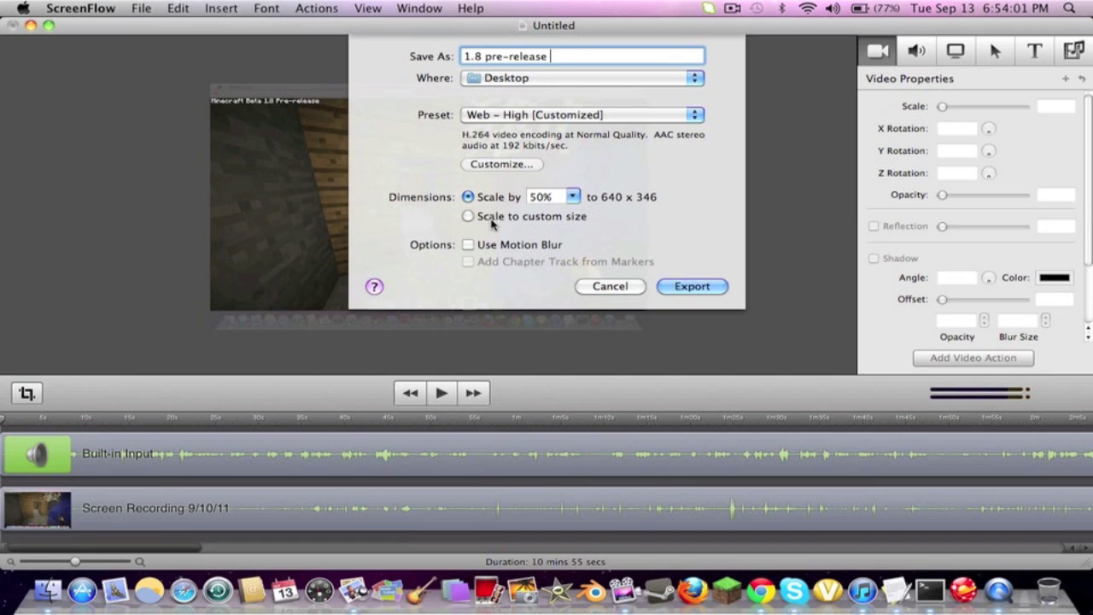
# Switch the export to a custom size of 1280 width by 720 height.
pyautogui.click(492, 218)
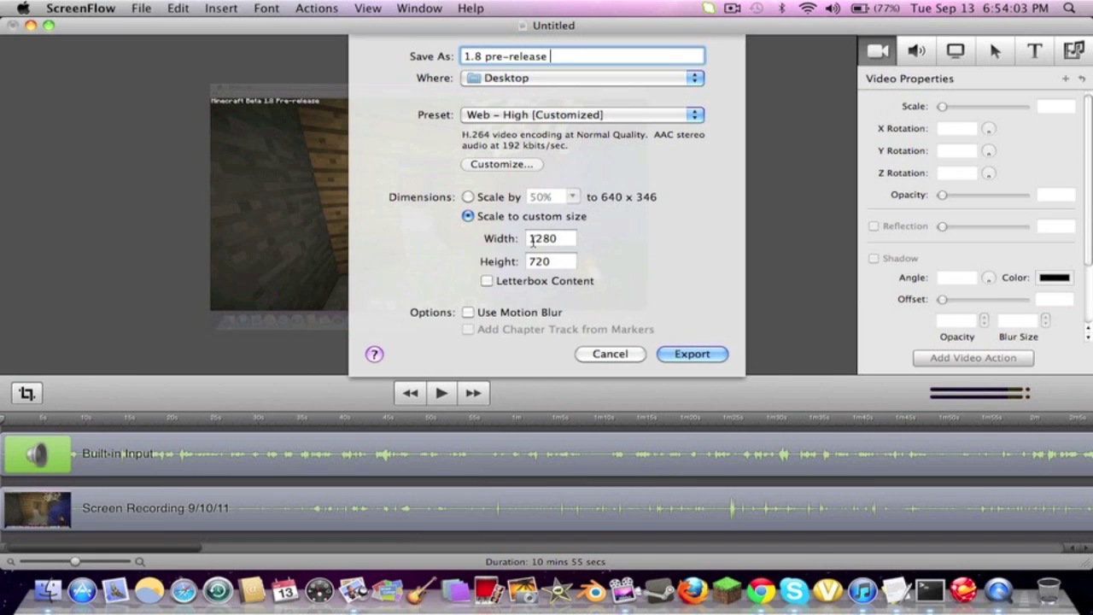
pyautogui.click(565, 263)
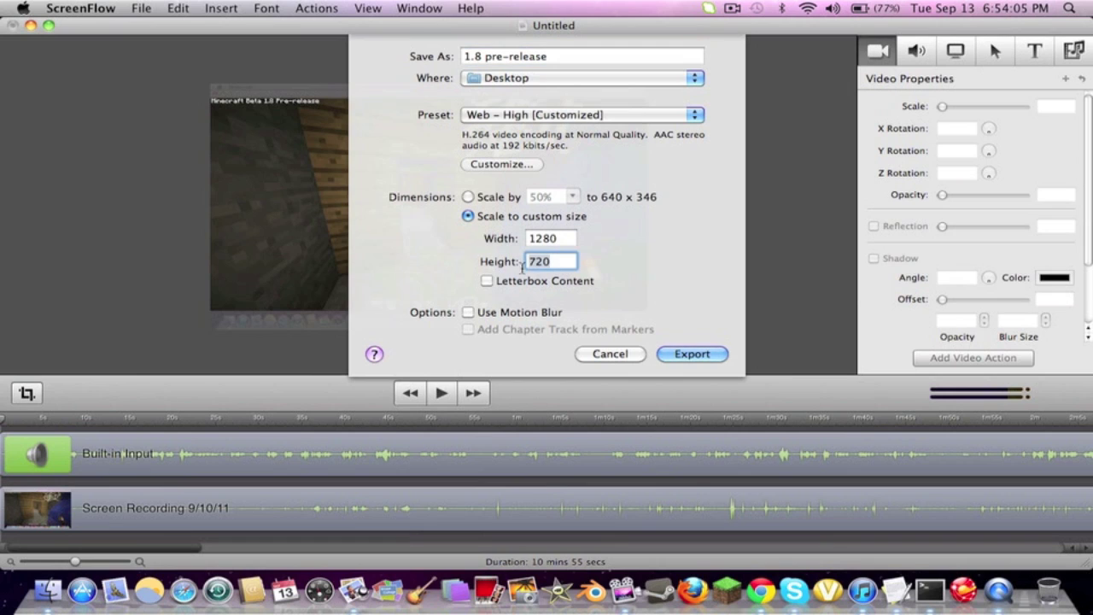
pyautogui.click(569, 238)
pyautogui.moveTo(568, 238); pyautogui.dragTo(492, 239)
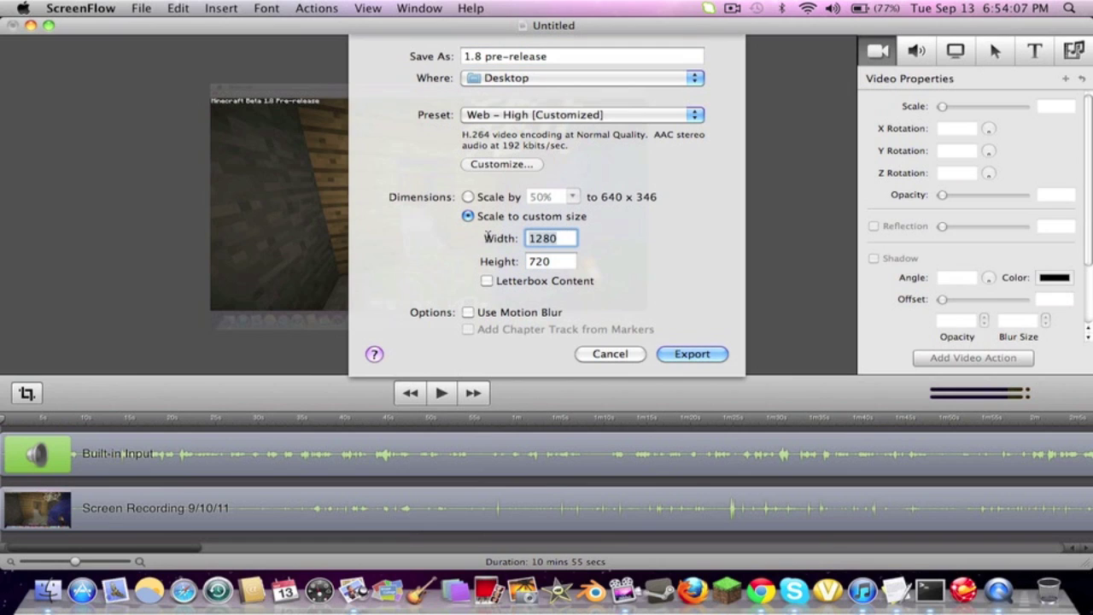
pyautogui.write('1280')
pyautogui.moveTo(570, 261); pyautogui.dragTo(521, 261)
pyautogui.write('7')
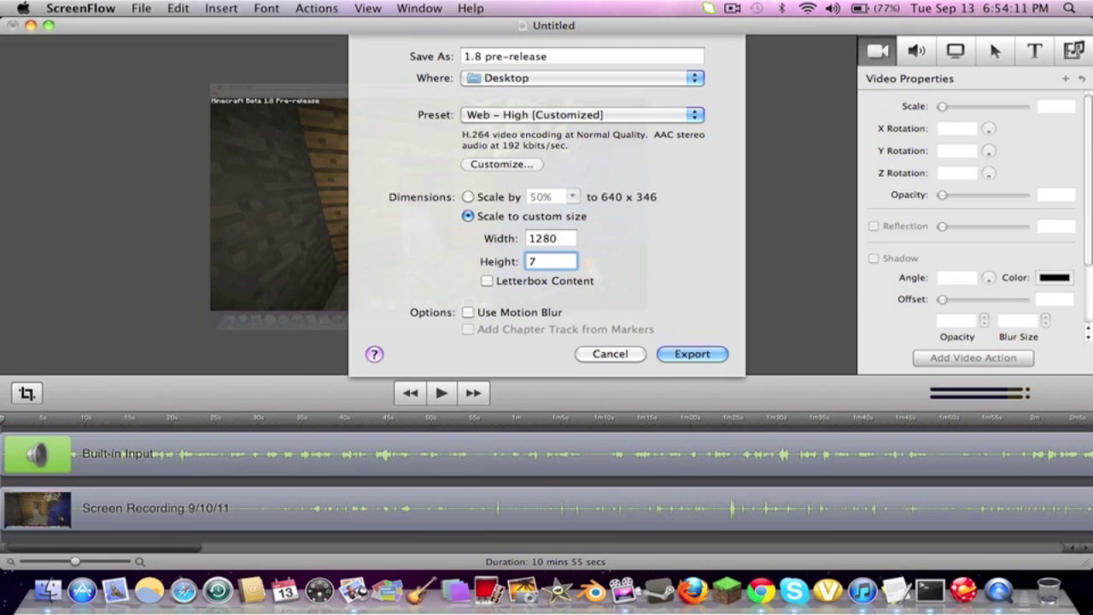
pyautogui.write('20')
# In H.264 compression settings, try High and Best quality, keep frame rate Current, and confirm.
pyautogui.click(502, 164)
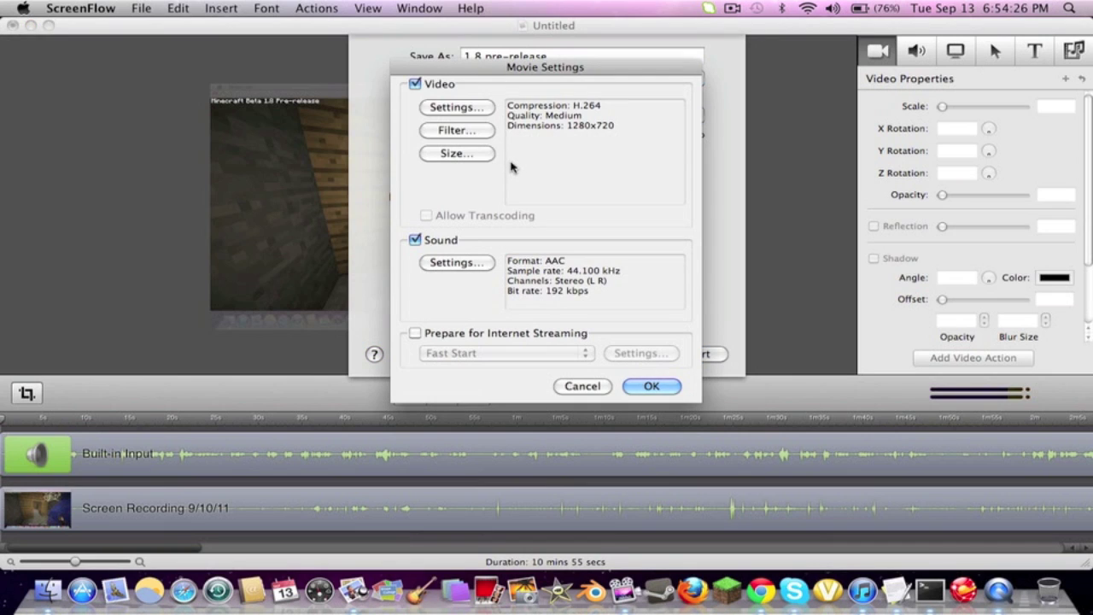
pyautogui.click(465, 109)
pyautogui.moveTo(389, 284)
pyautogui.mouseDown()
pyautogui.moveTo(451, 289)
pyautogui.moveTo(386, 302)
pyautogui.mouseUp()
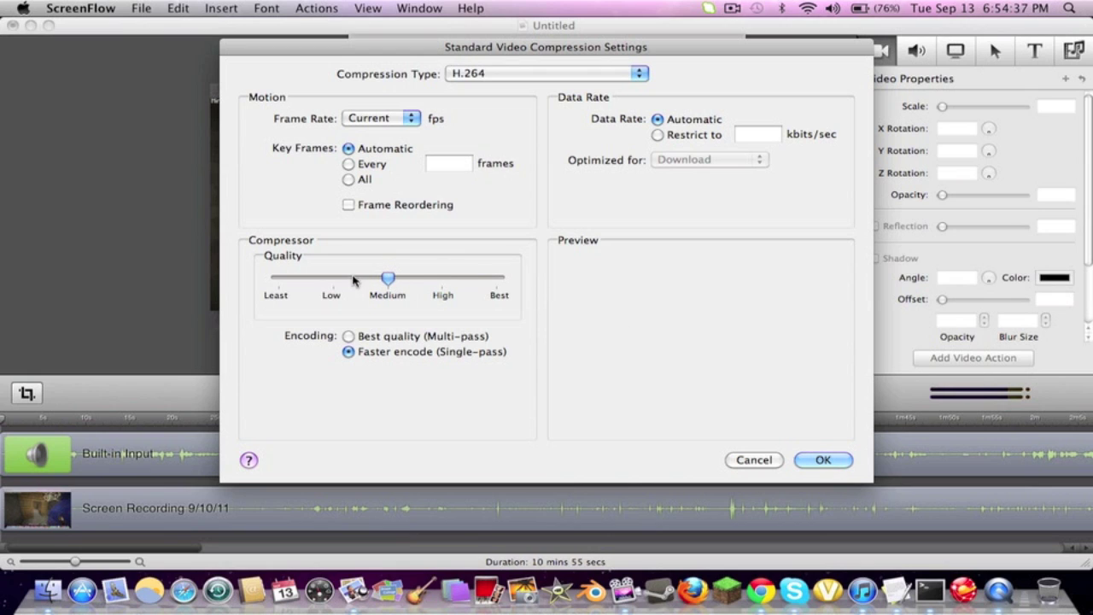
pyautogui.moveTo(383, 281)
pyautogui.mouseDown()
pyautogui.moveTo(515, 281)
pyautogui.moveTo(385, 295)
pyautogui.mouseUp()
pyautogui.click(393, 118)
pyautogui.click(640, 119)
pyautogui.click(822, 460)
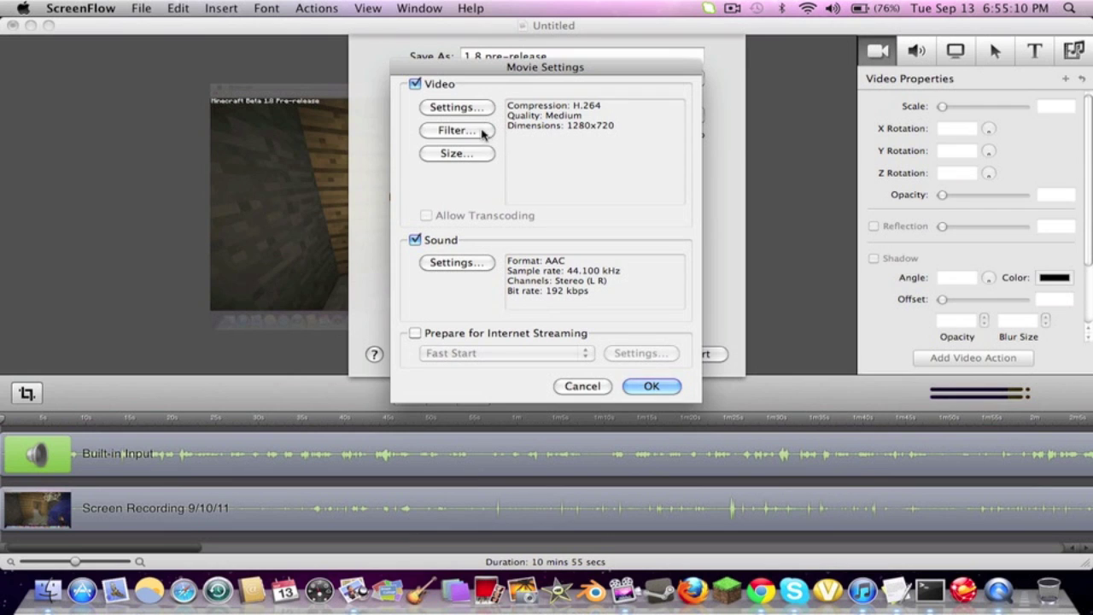
# Set the export dimensions to the 1280 x 720 HD preset, leaving video filters unchanged.
pyautogui.click(480, 131)
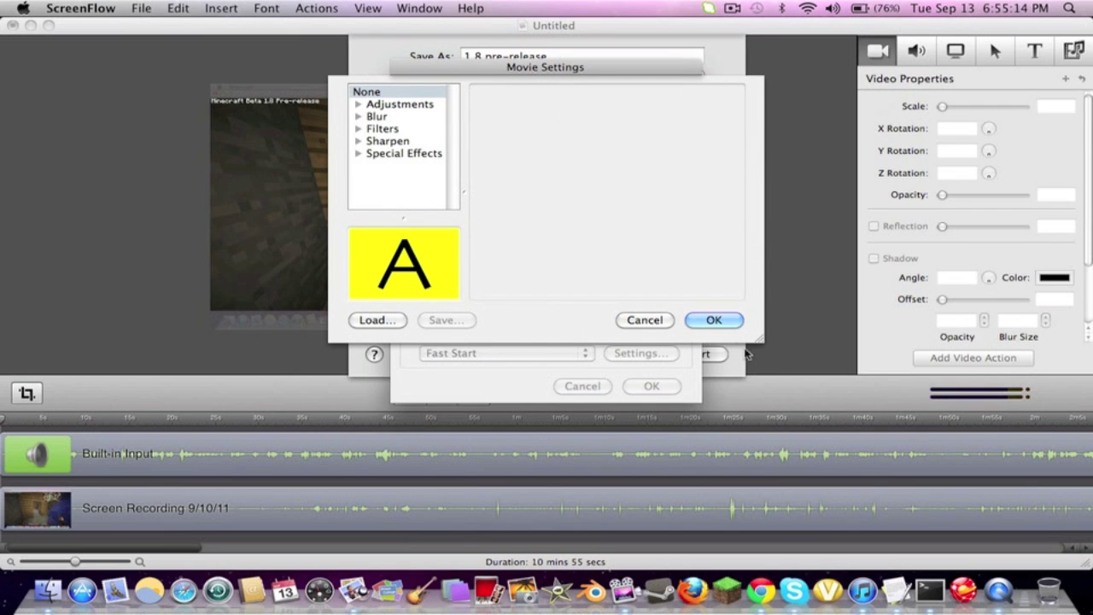
pyautogui.click(732, 323)
pyautogui.click(455, 153)
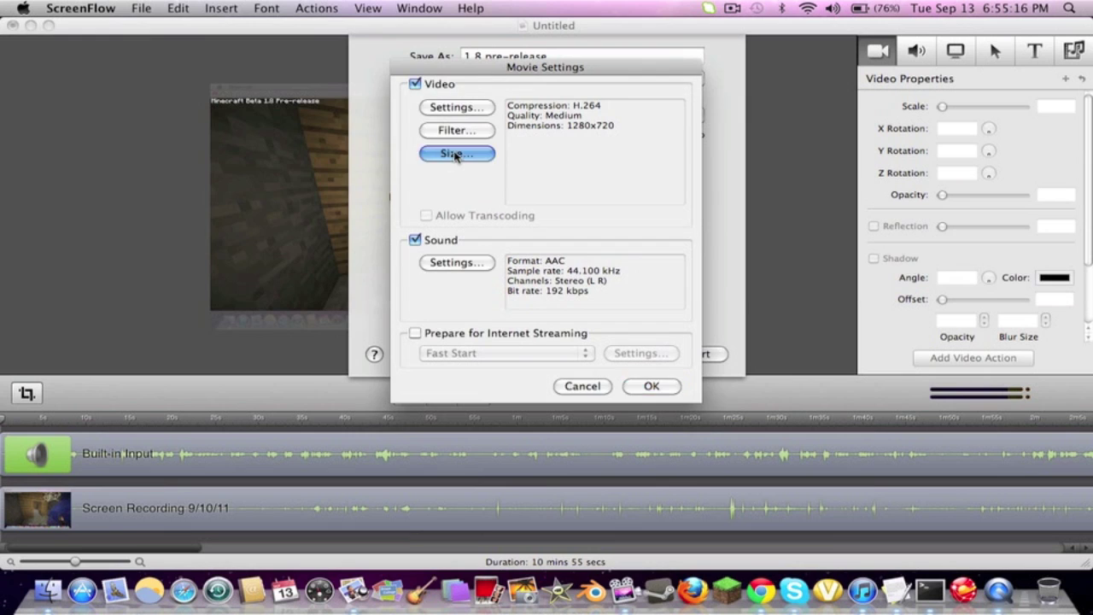
pyautogui.click(474, 129)
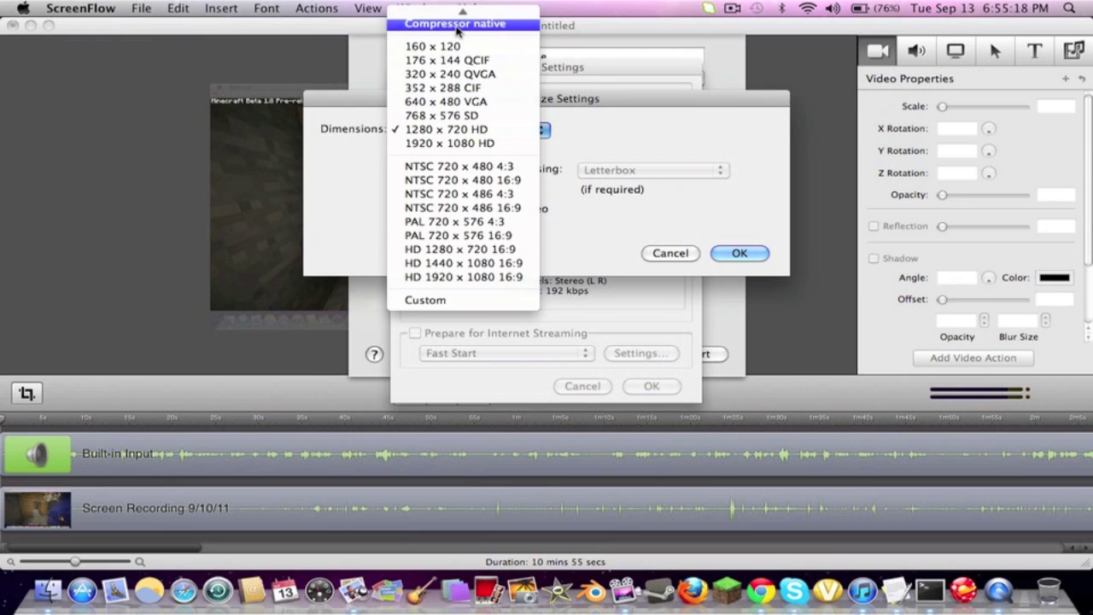
pyautogui.click(457, 27)
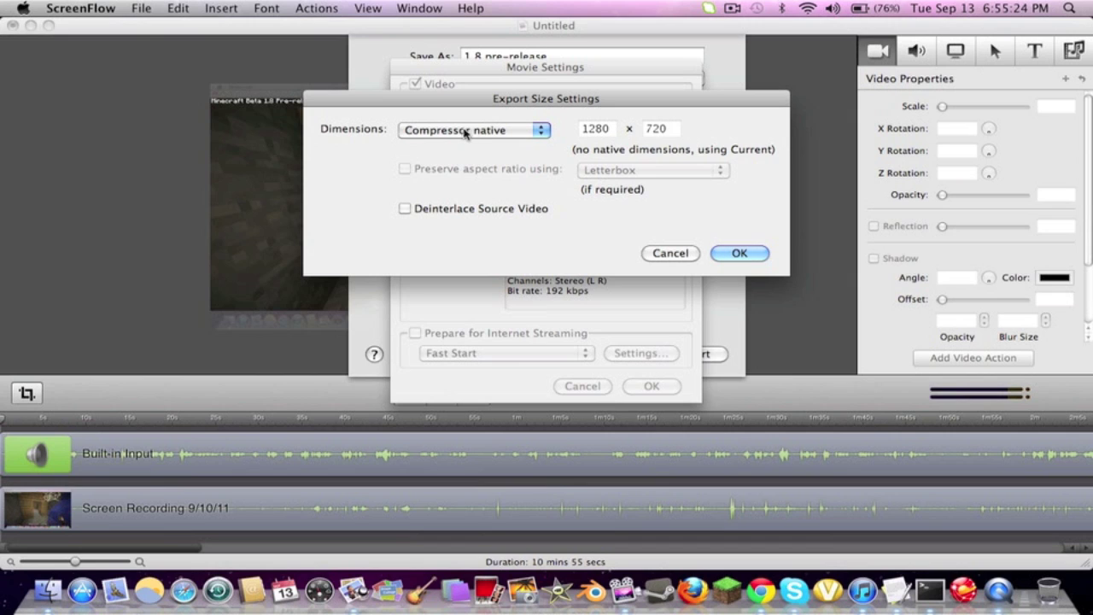
pyautogui.click(468, 130)
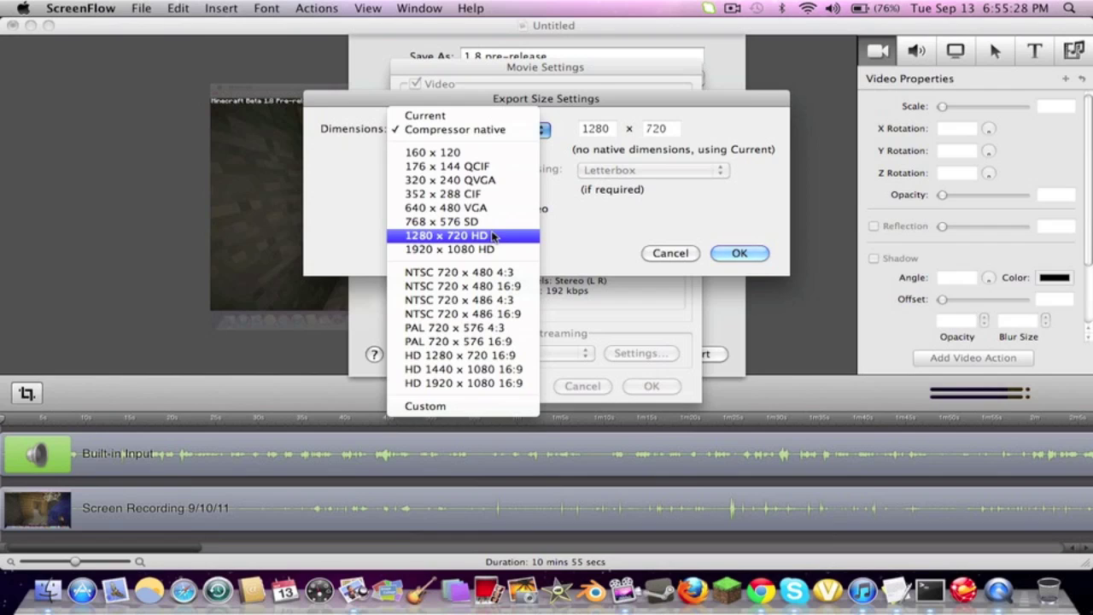
pyautogui.click(493, 236)
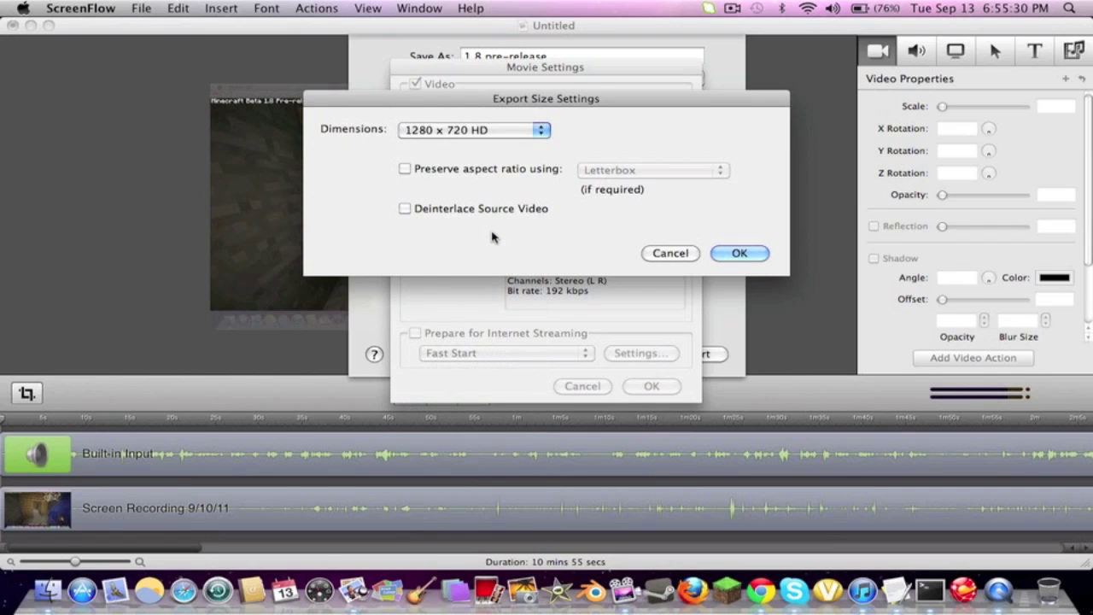
pyautogui.click(755, 254)
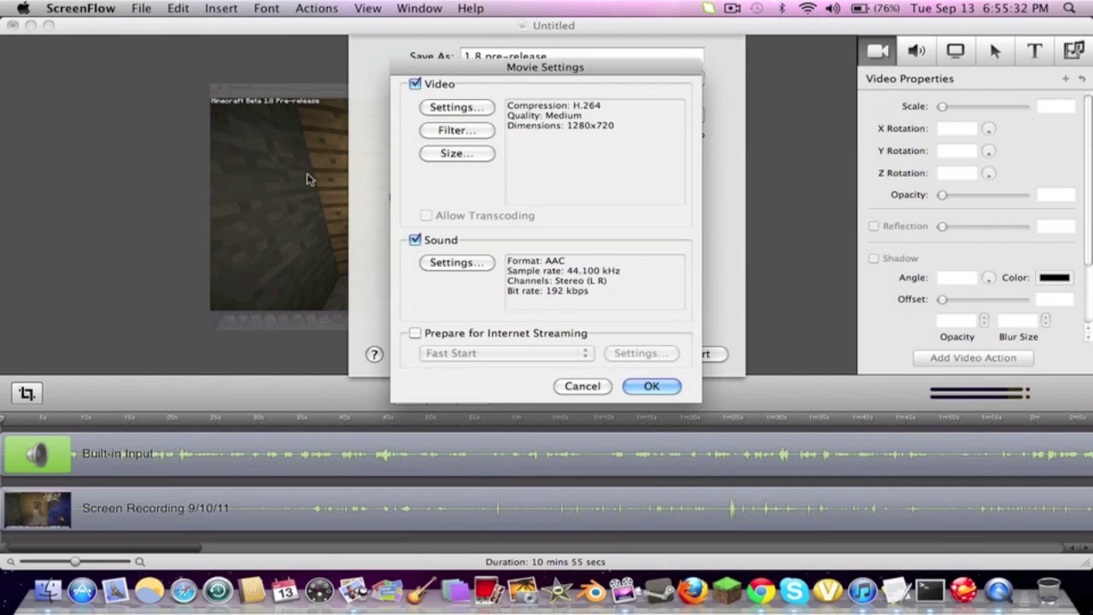
# Try Normal audio quality in Sound Settings, then set it back to Better.
pyautogui.click(450, 262)
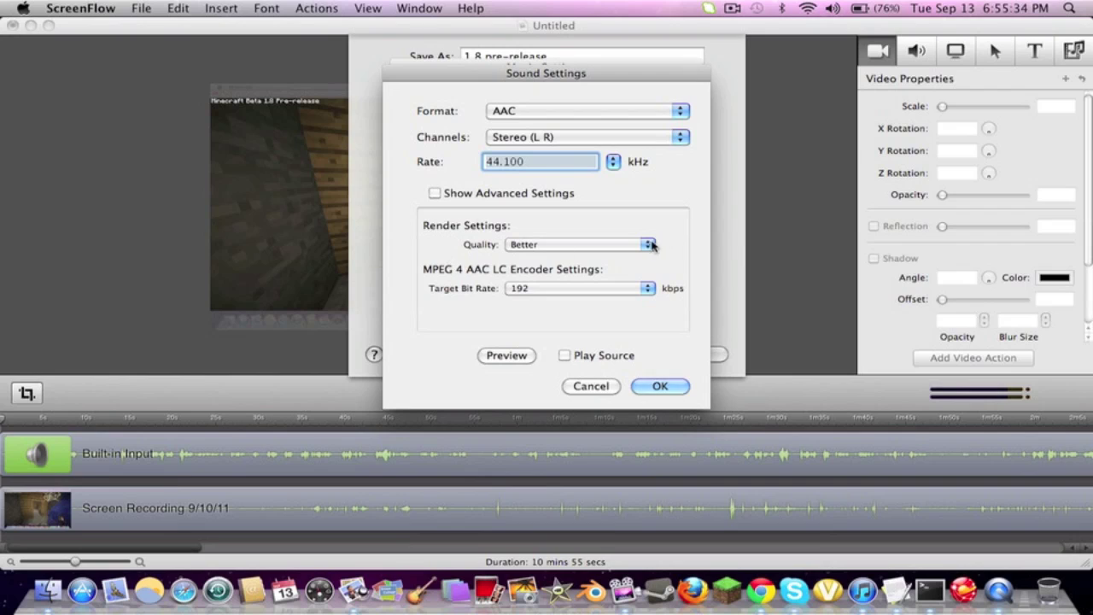
pyautogui.click(642, 246)
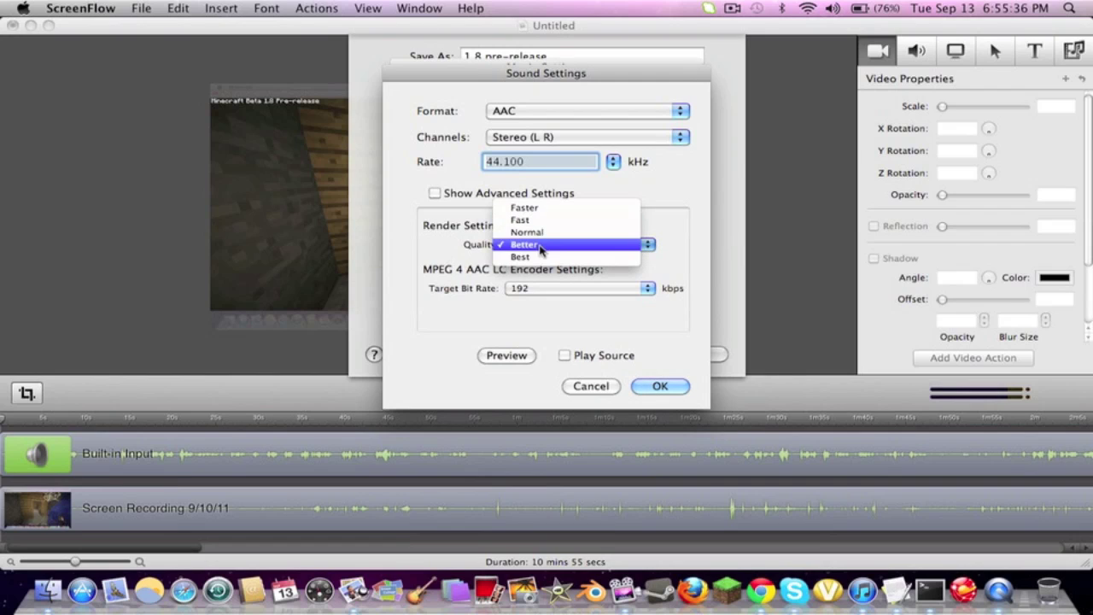
pyautogui.click(570, 245)
pyautogui.click(570, 247)
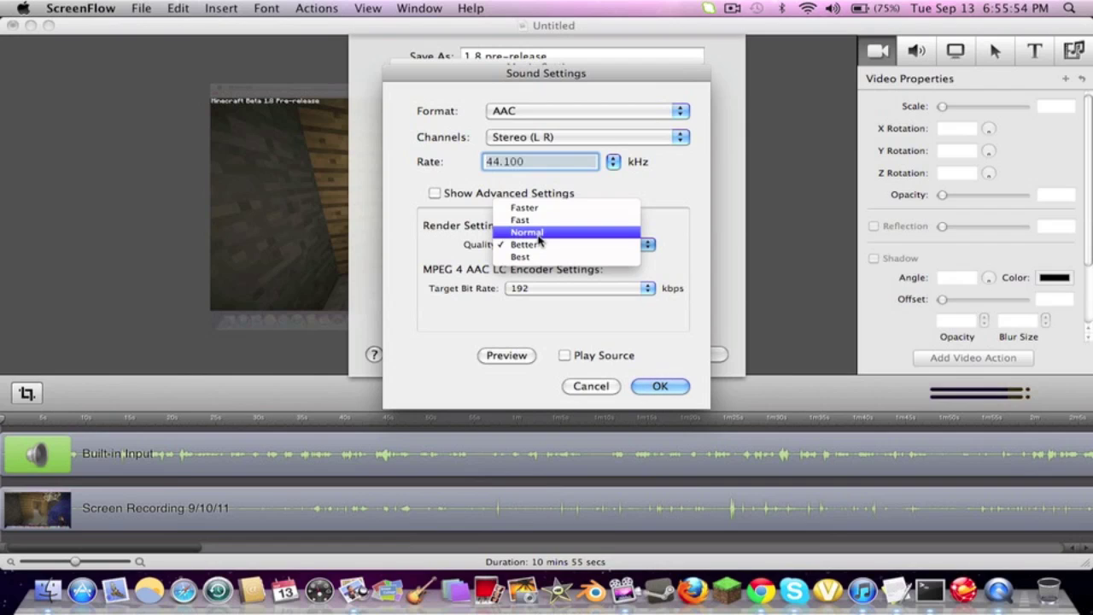
pyautogui.click(539, 234)
pyautogui.click(539, 245)
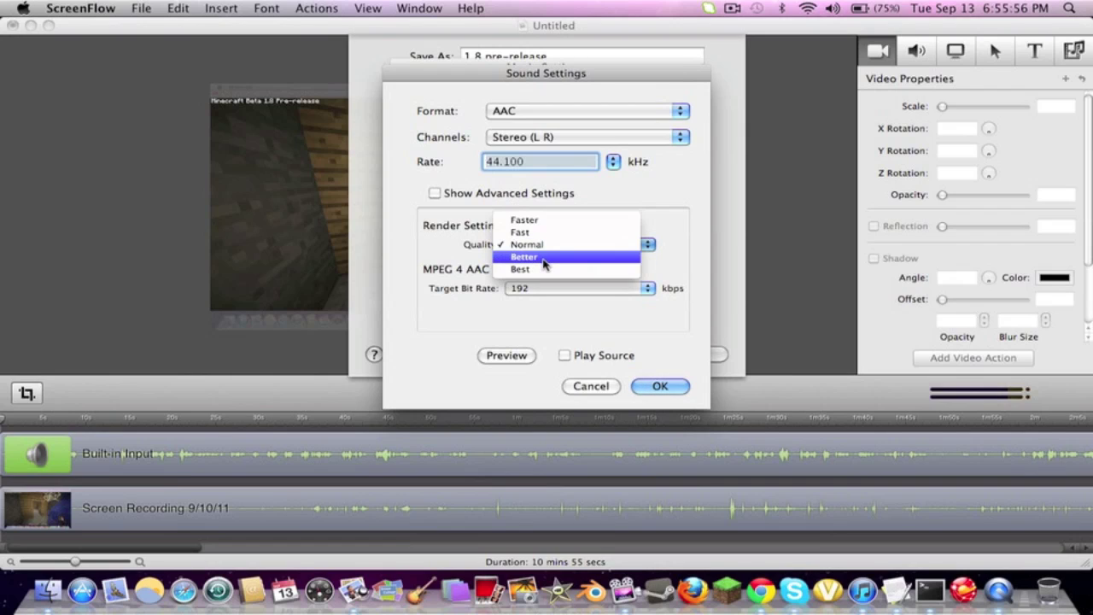
pyautogui.click(543, 257)
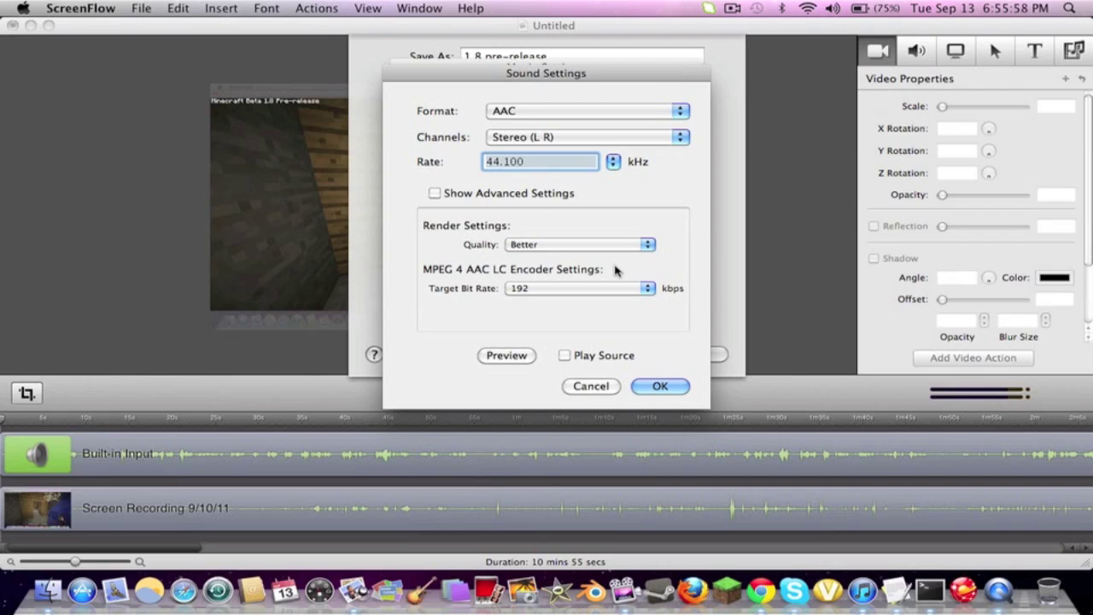
# Keep the AAC bit rate at 192 kbps after trying 96, and enable internet streaming preparation.
pyautogui.click(578, 291)
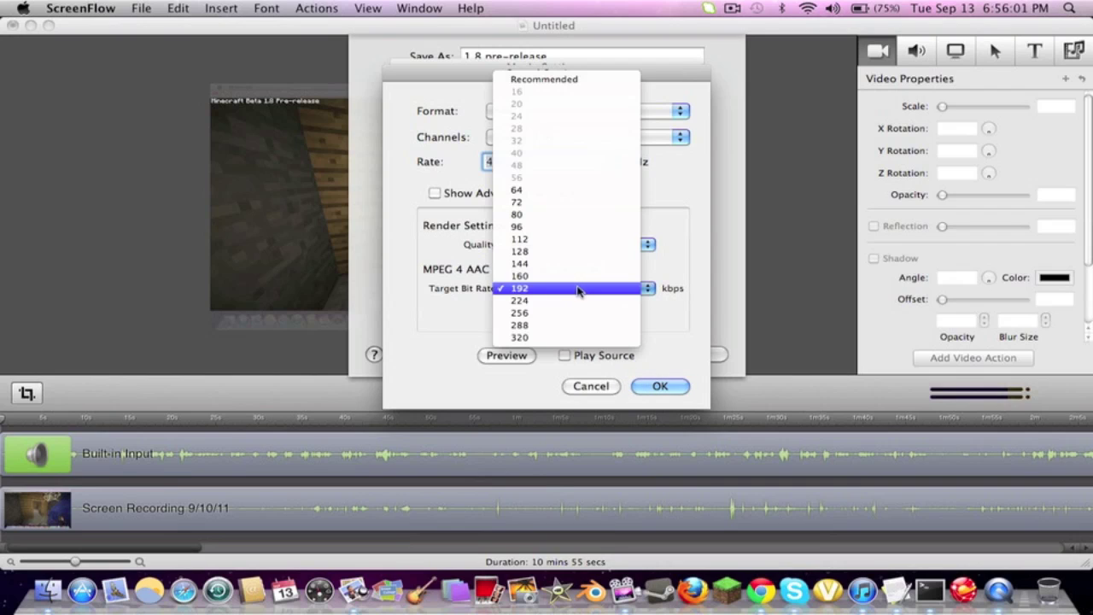
pyautogui.click(545, 229)
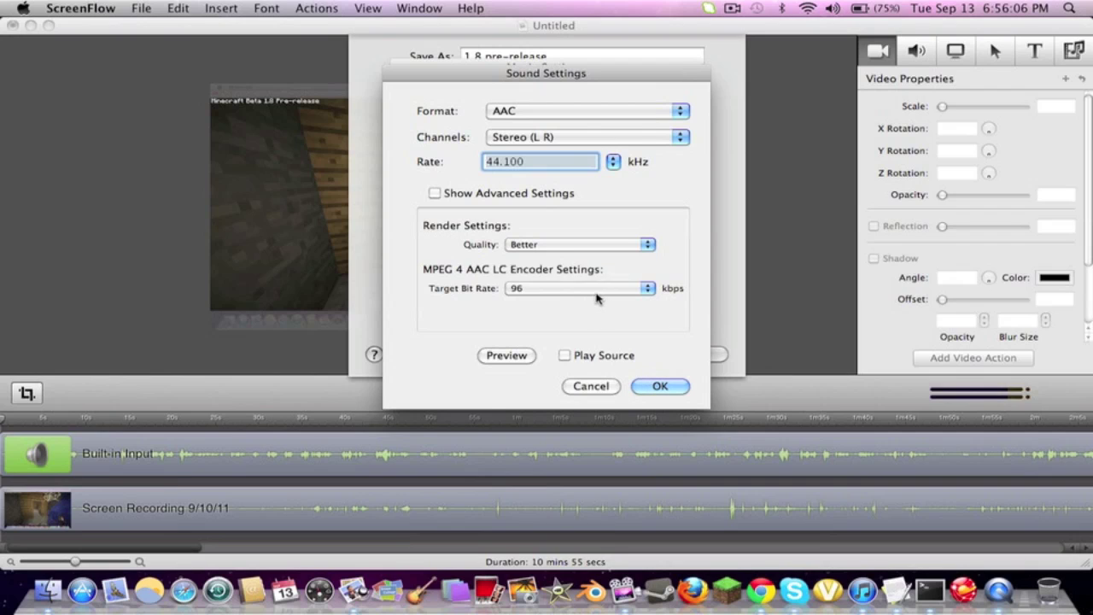
pyautogui.click(596, 296)
pyautogui.click(556, 349)
pyautogui.click(669, 391)
pyautogui.click(445, 333)
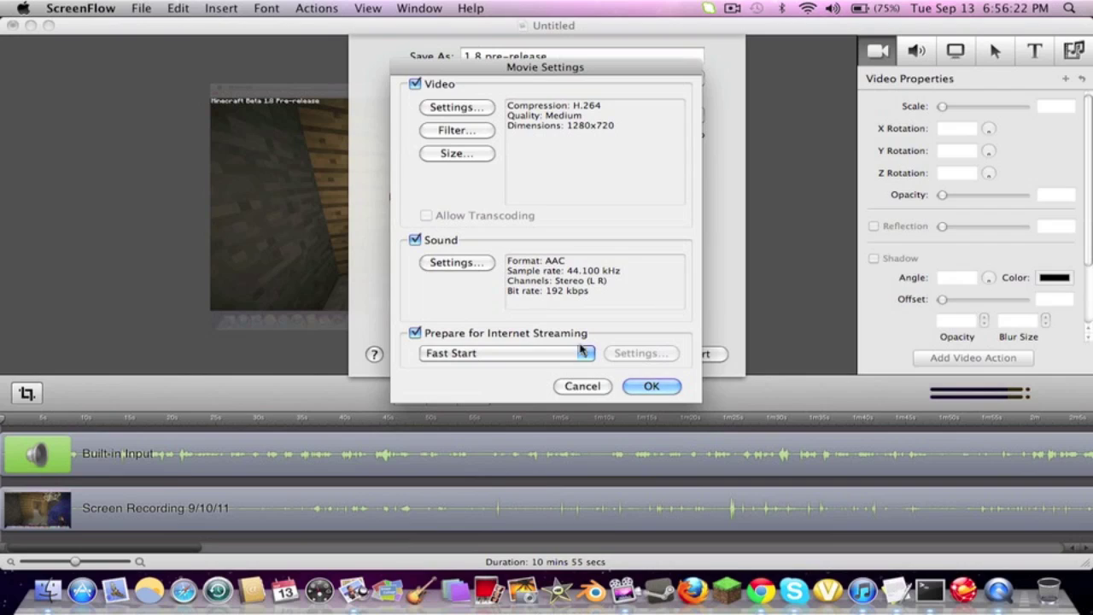
# Turn internet streaming off, confirm movie settings, and export as 1.mov to the Desktop.
pyautogui.click(551, 338)
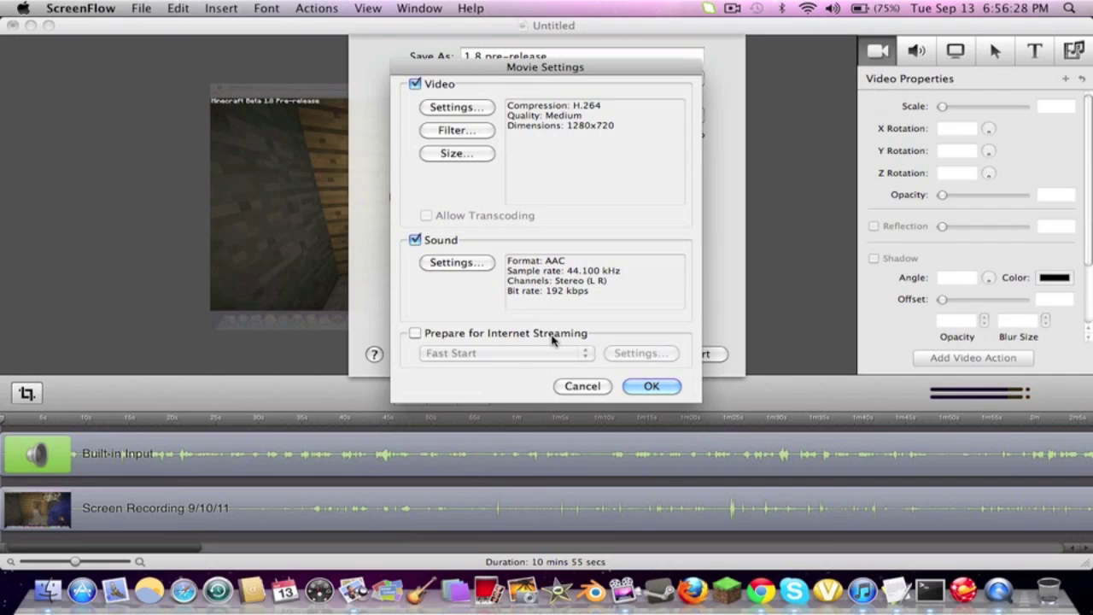
pyautogui.click(636, 383)
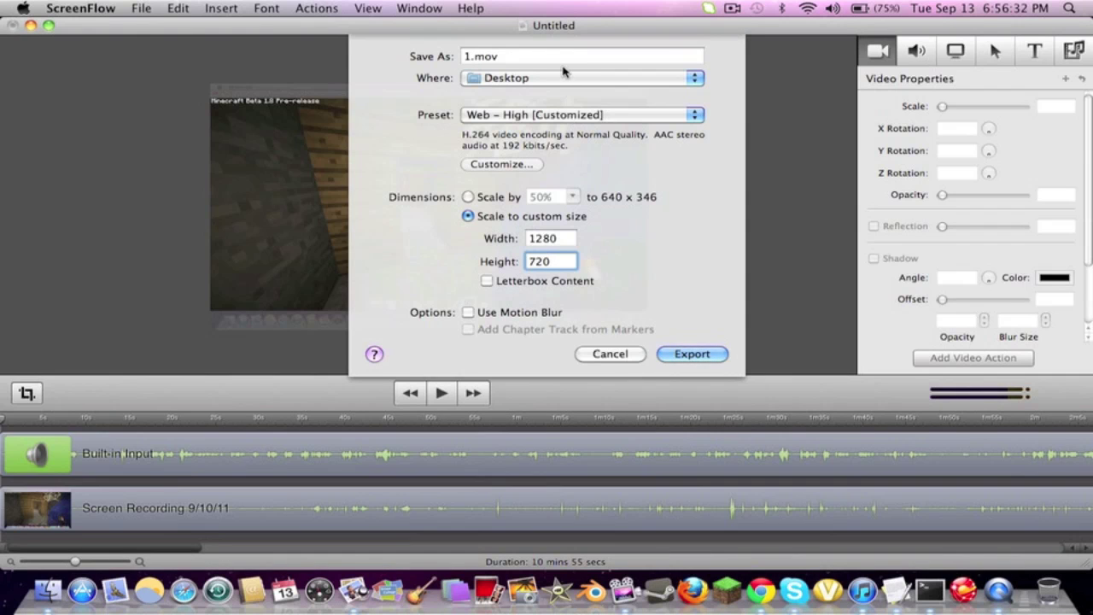
pyautogui.click(522, 57)
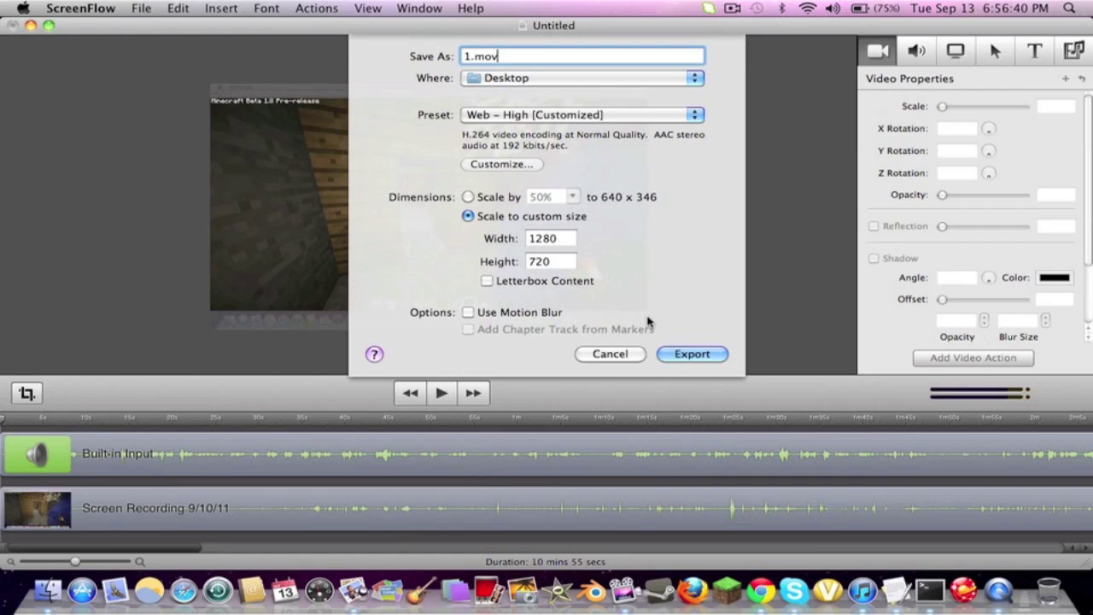
pyautogui.click(692, 354)
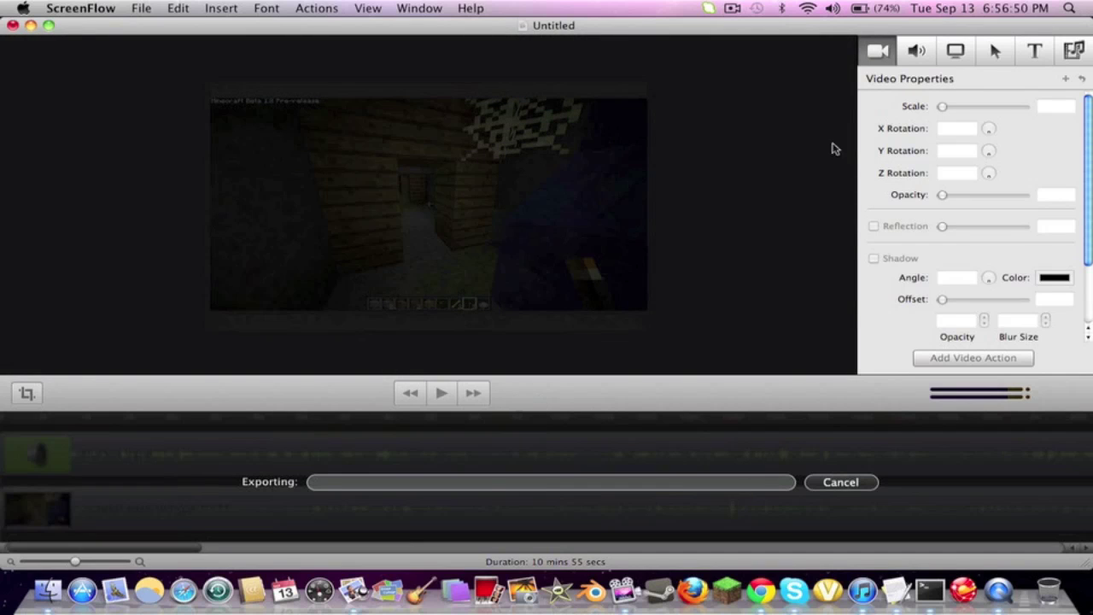
# Pause the screen recording, then close the ScreenFlow project and save its changes.
pyautogui.click(734, 8)
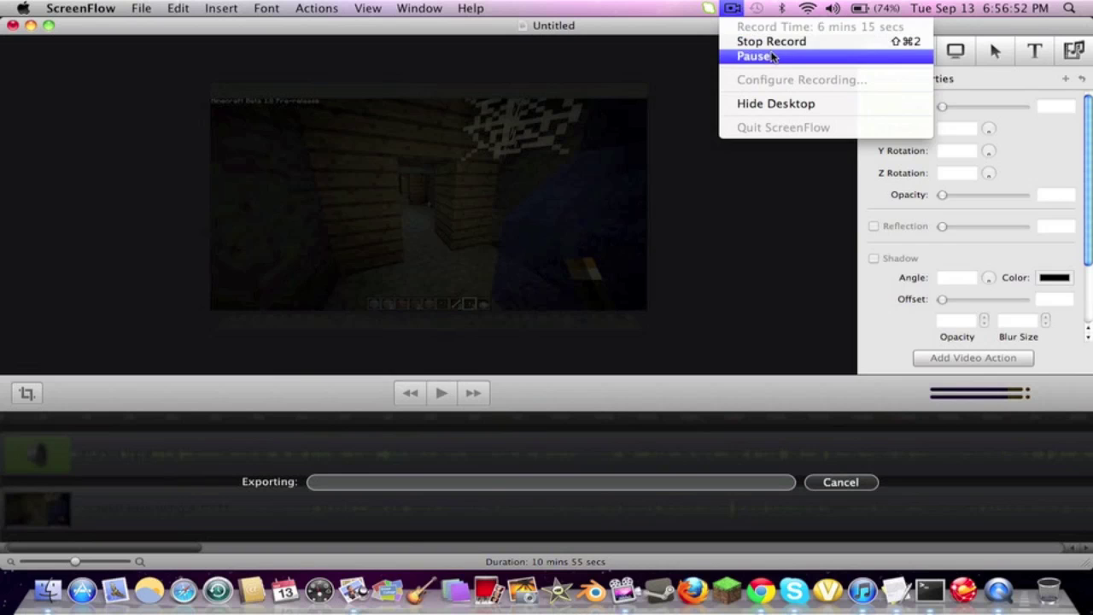
pyautogui.click(754, 56)
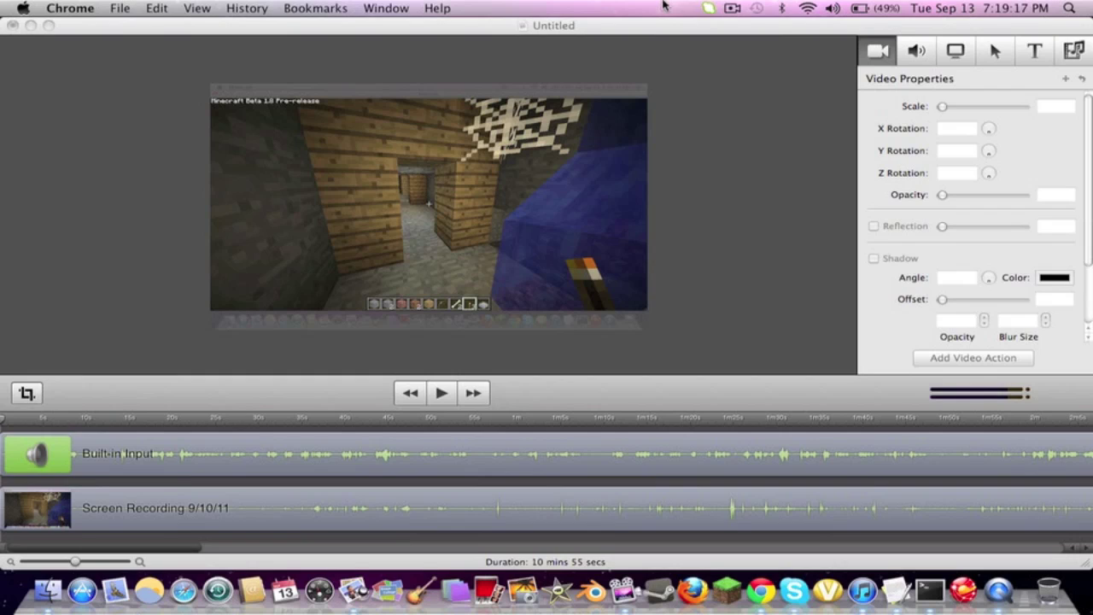
pyautogui.click(12, 25)
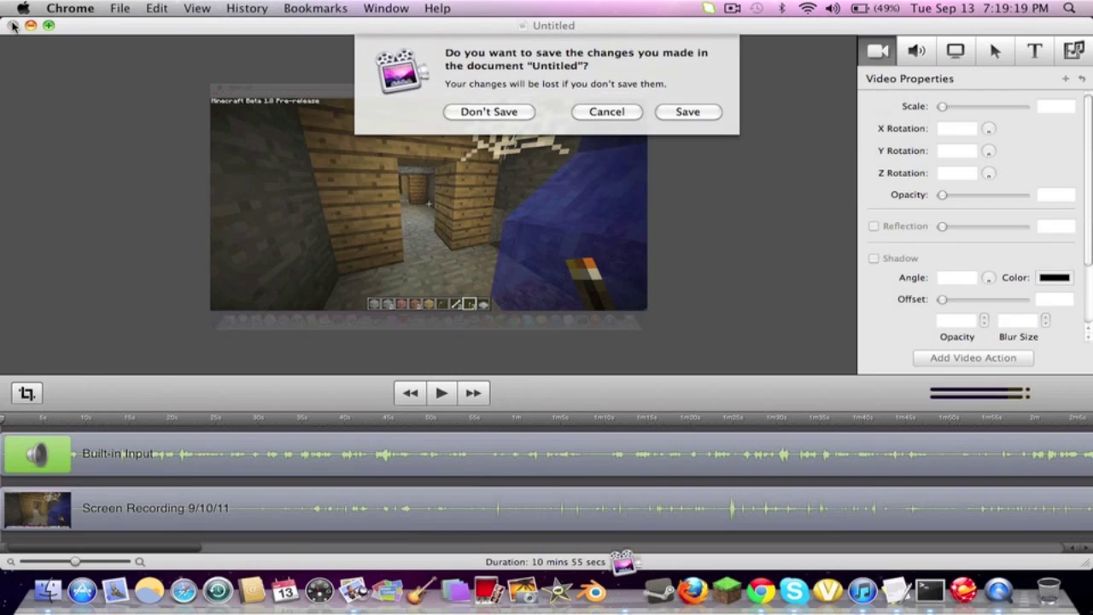
pyautogui.click(706, 116)
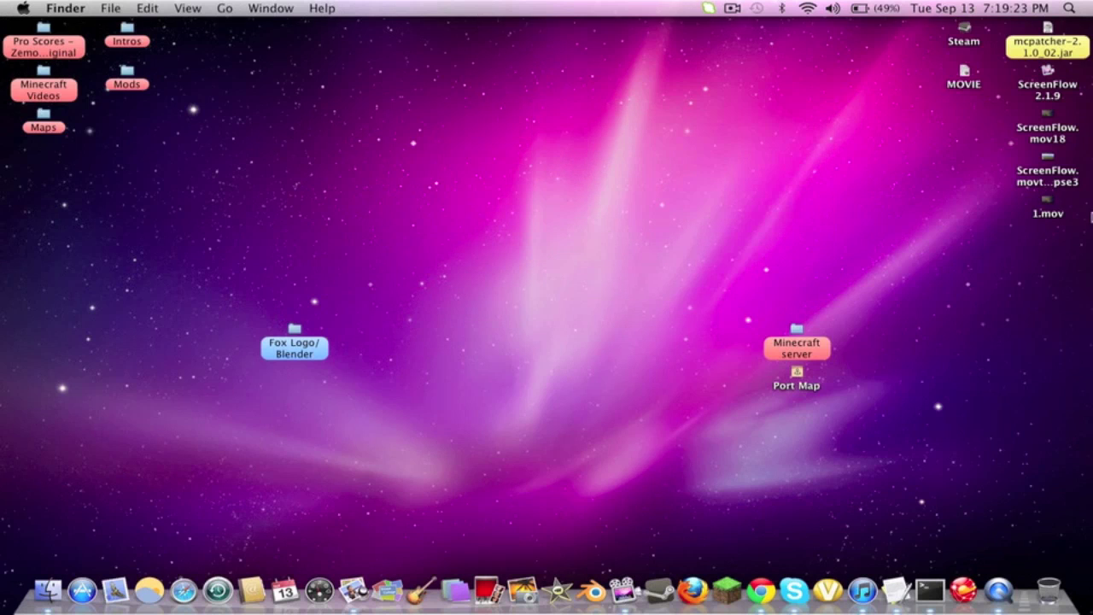
# Move 1.mov and ScreenFlow.mov18 to the middle of the desktop and open 1.mov.
pyautogui.moveTo(1049, 215); pyautogui.dragTo(673, 228)
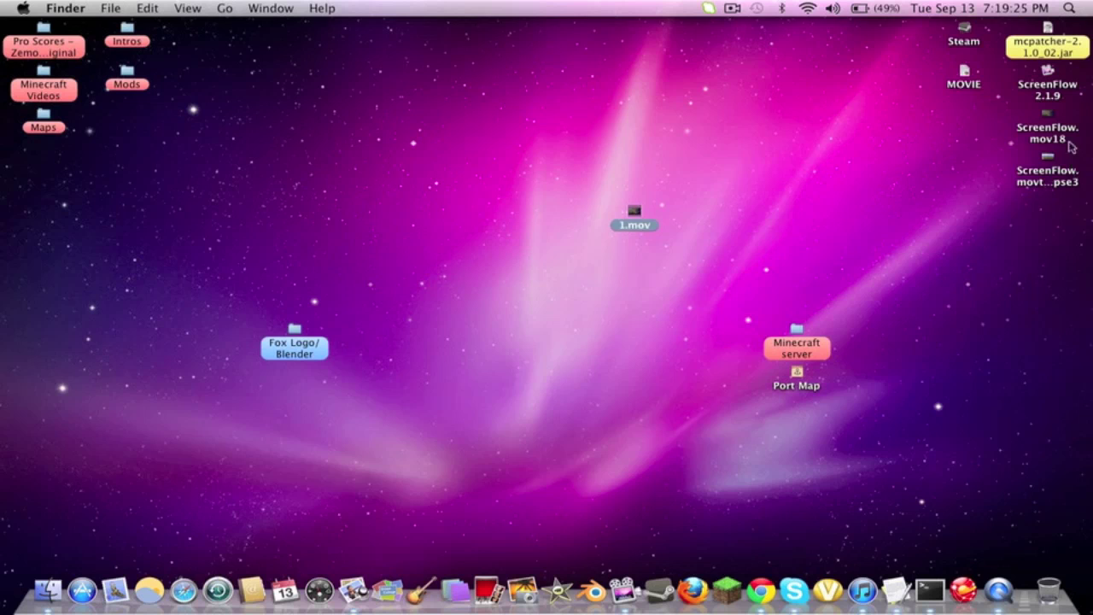
pyautogui.moveTo(1068, 142); pyautogui.dragTo(804, 242)
pyautogui.click(880, 249)
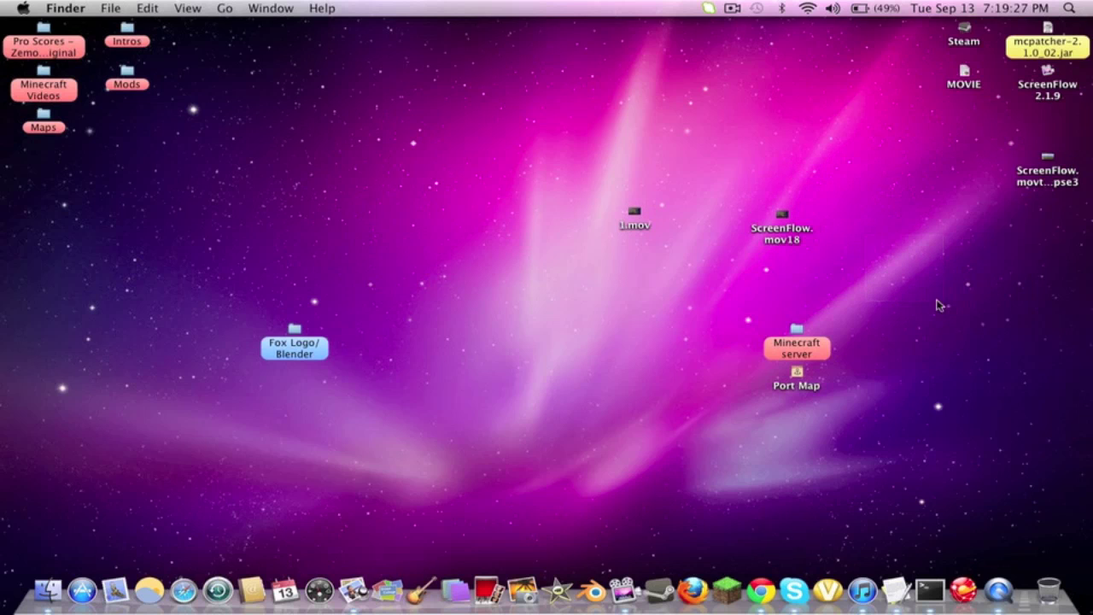
pyautogui.doubleClick(633, 216)
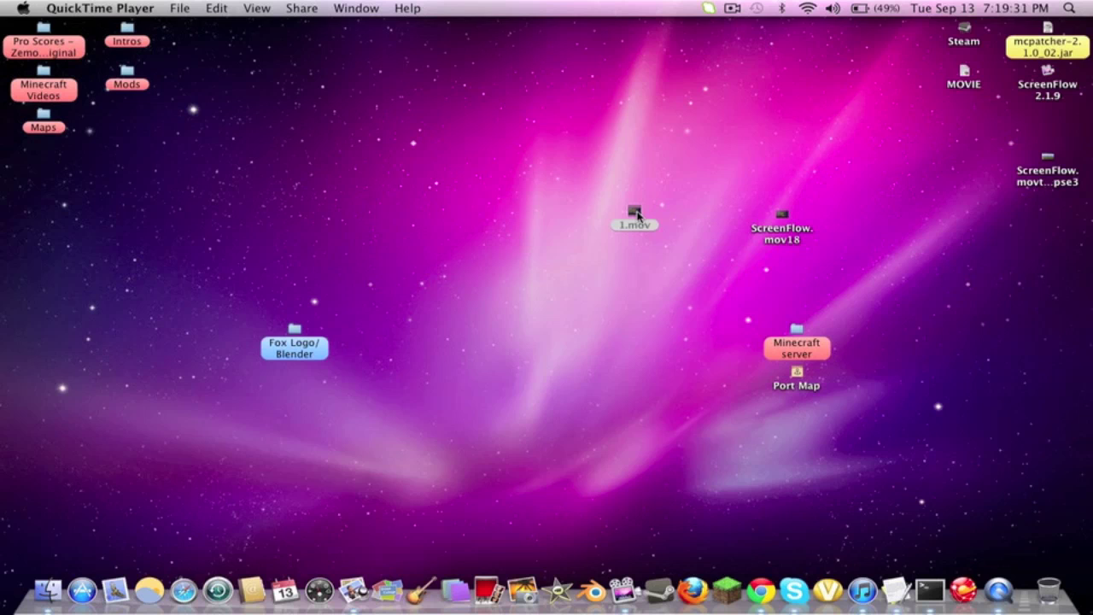
# Turn the volume up and play 1.mov, skipping to 0:34 and pausing at 0:41.
pyautogui.press('XF86AudioRaiseVolume')
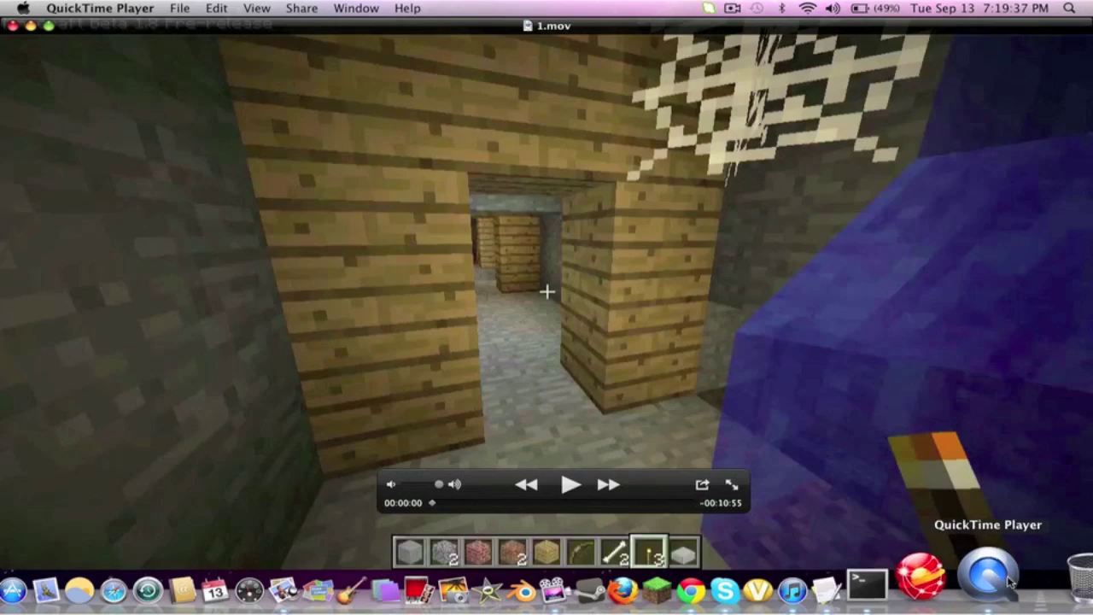
pyautogui.click(571, 485)
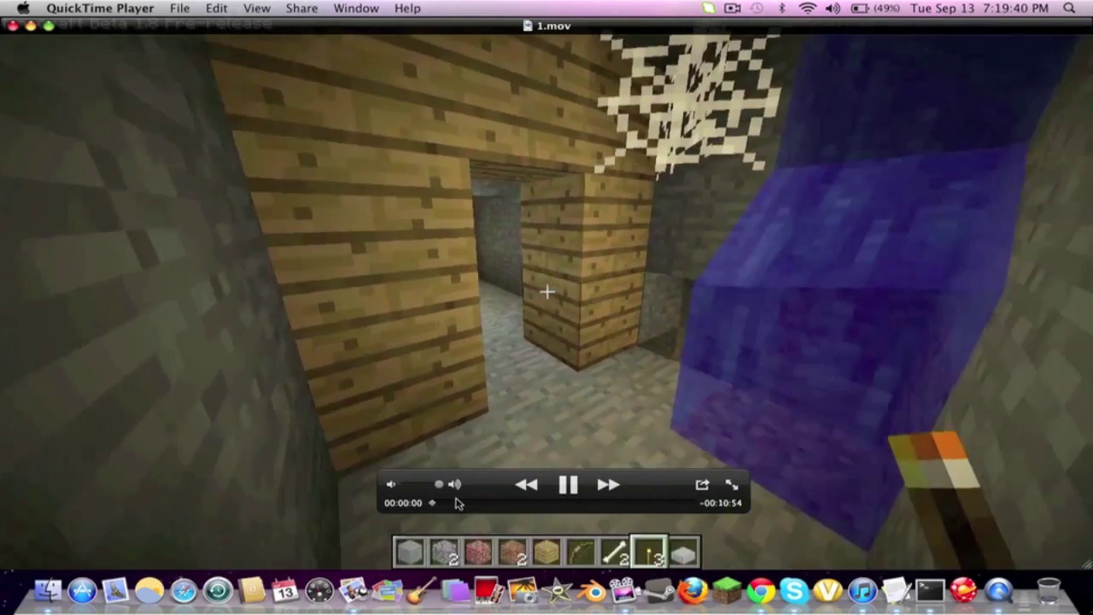
pyautogui.click(445, 505)
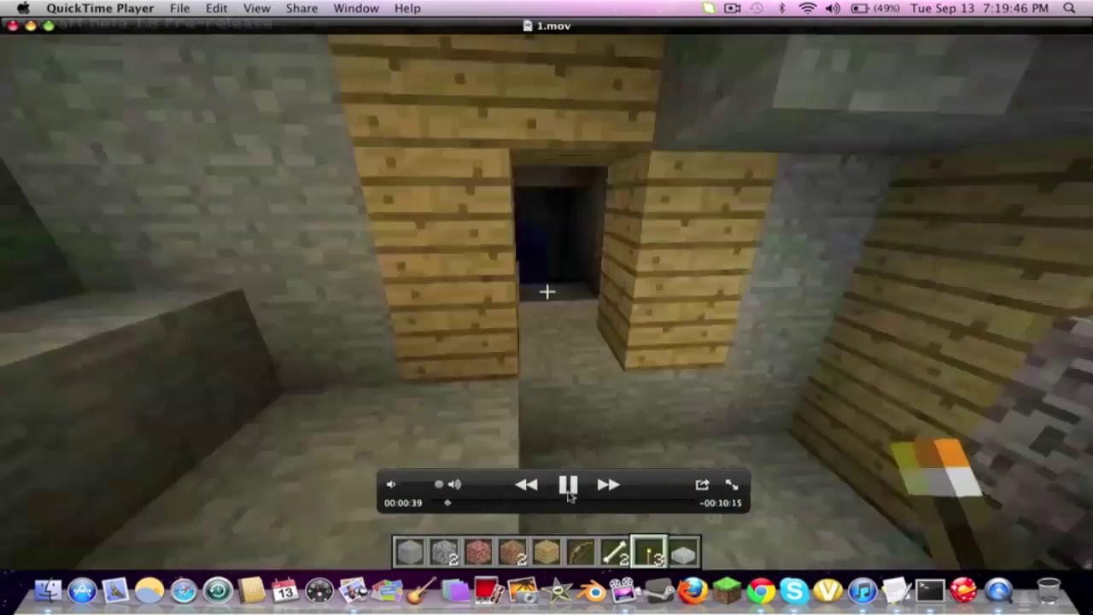
pyautogui.click(569, 487)
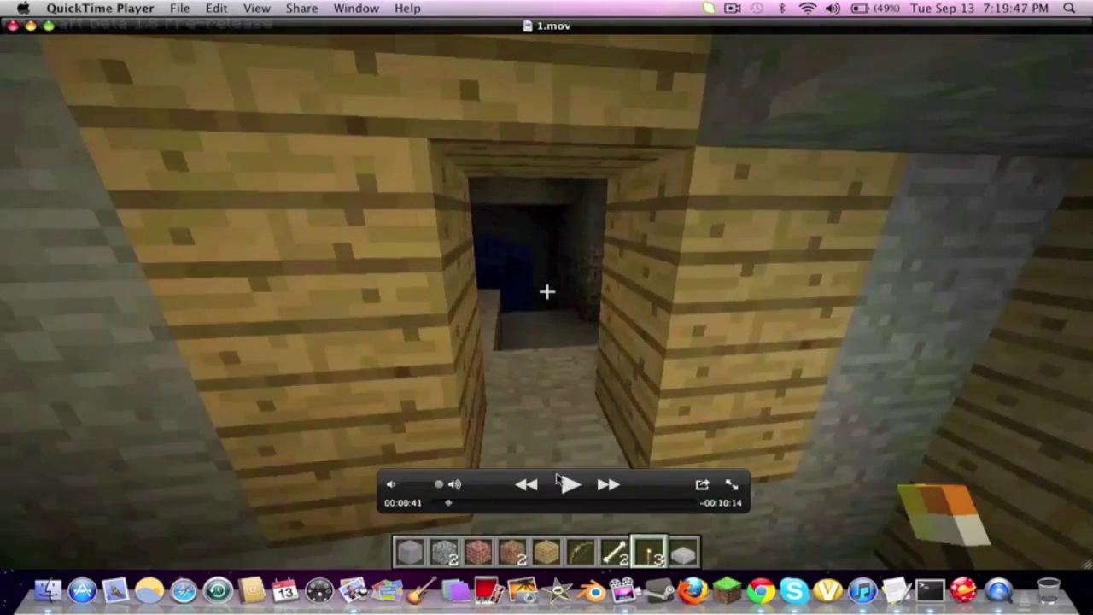
# Exit full size, move the movie window aside, and close it.
pyautogui.click(48, 26)
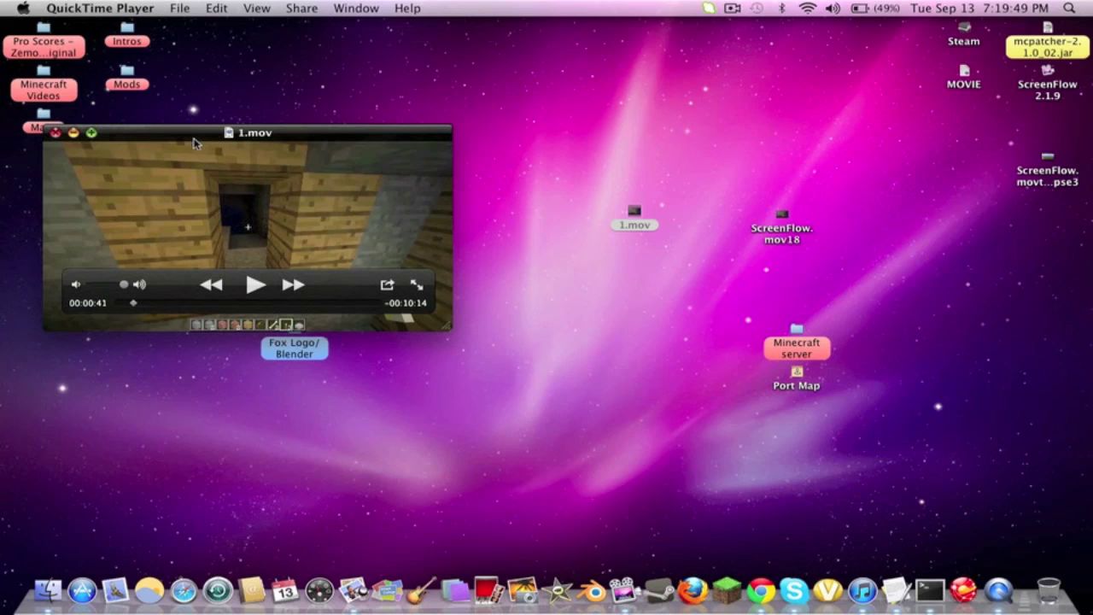
pyautogui.moveTo(194, 144); pyautogui.dragTo(279, 128)
pyautogui.click(139, 125)
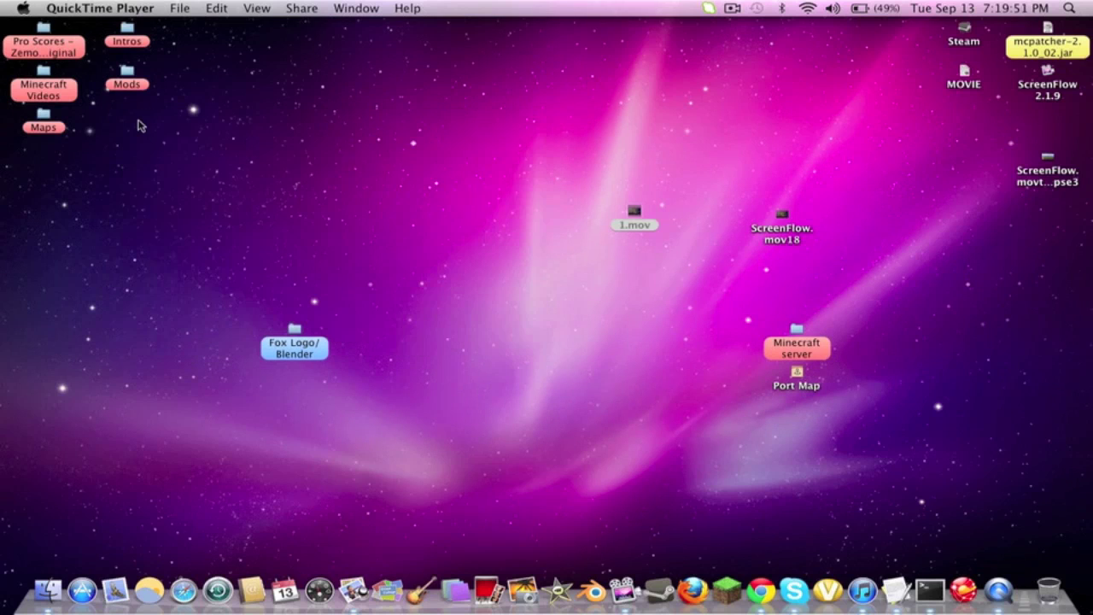
pyautogui.moveTo(140, 125); pyautogui.dragTo(346, 225)
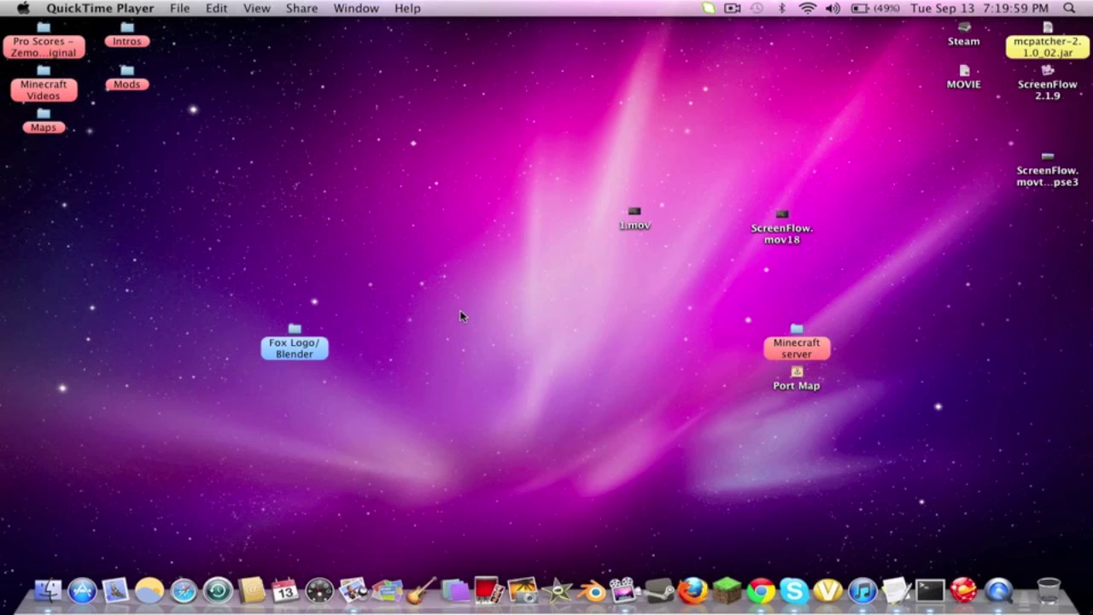
pyautogui.click(538, 352)
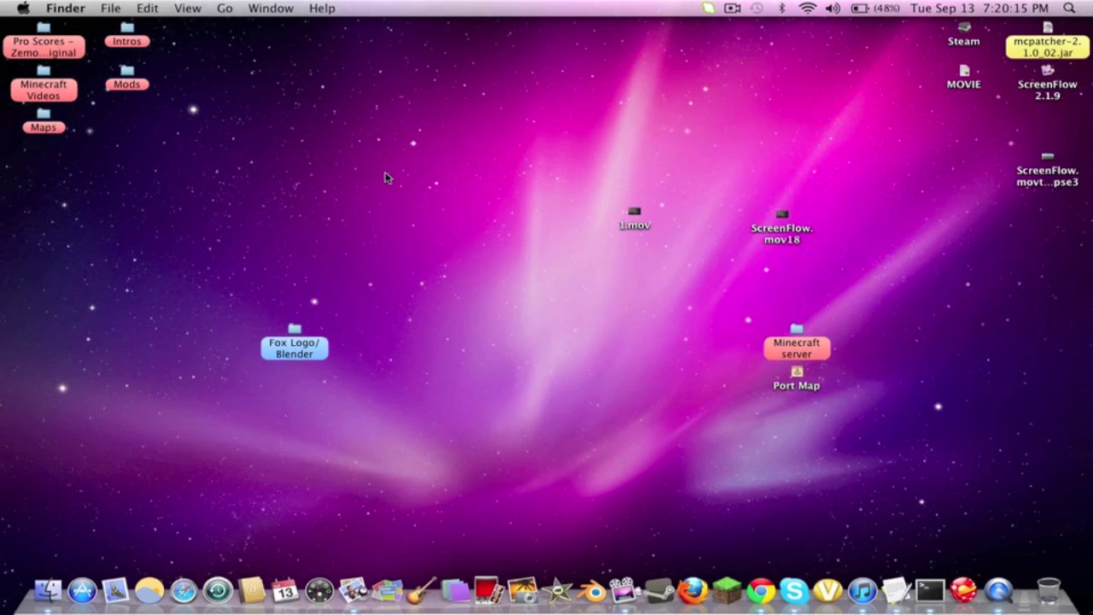
pyautogui.moveTo(418, 272); pyautogui.dragTo(689, 494)
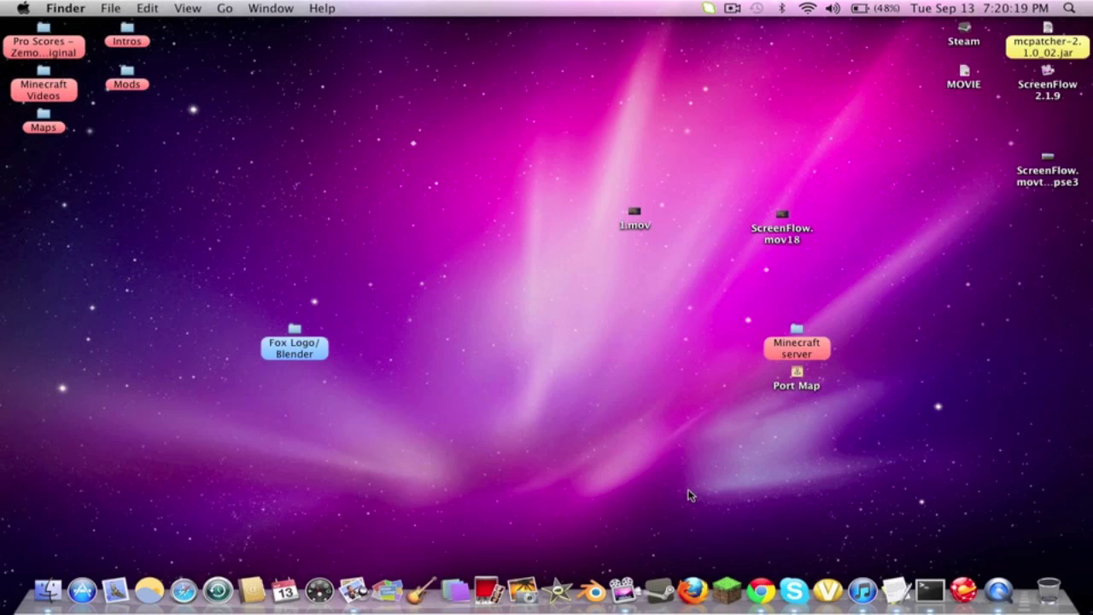